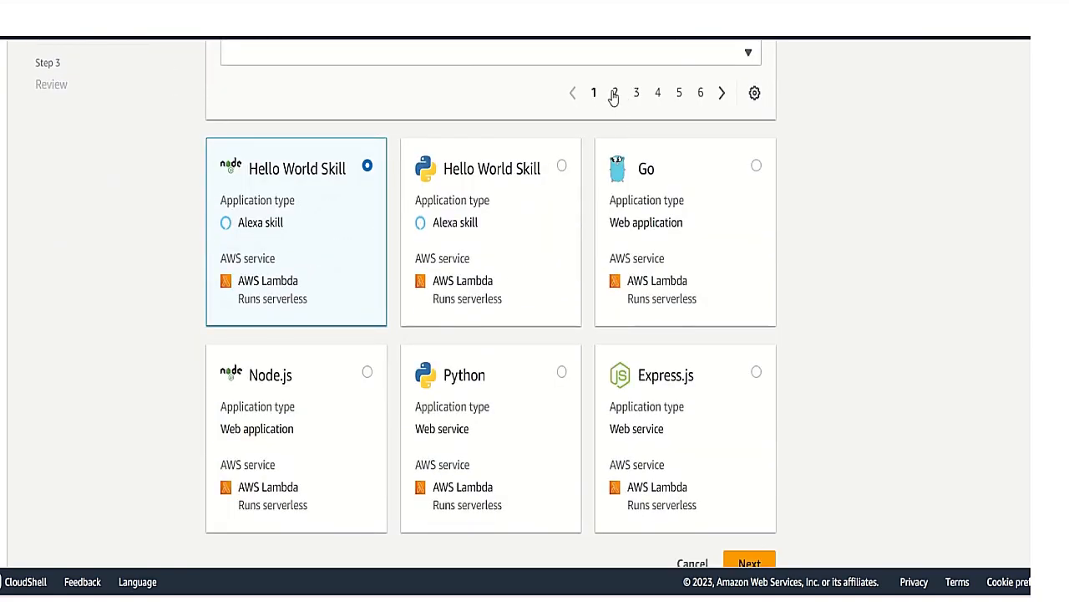
Choose the HTML static website template that runs on AWS EC2 and proceed to the project setup
{"action": "left_click", "coordinate": [614, 94]}
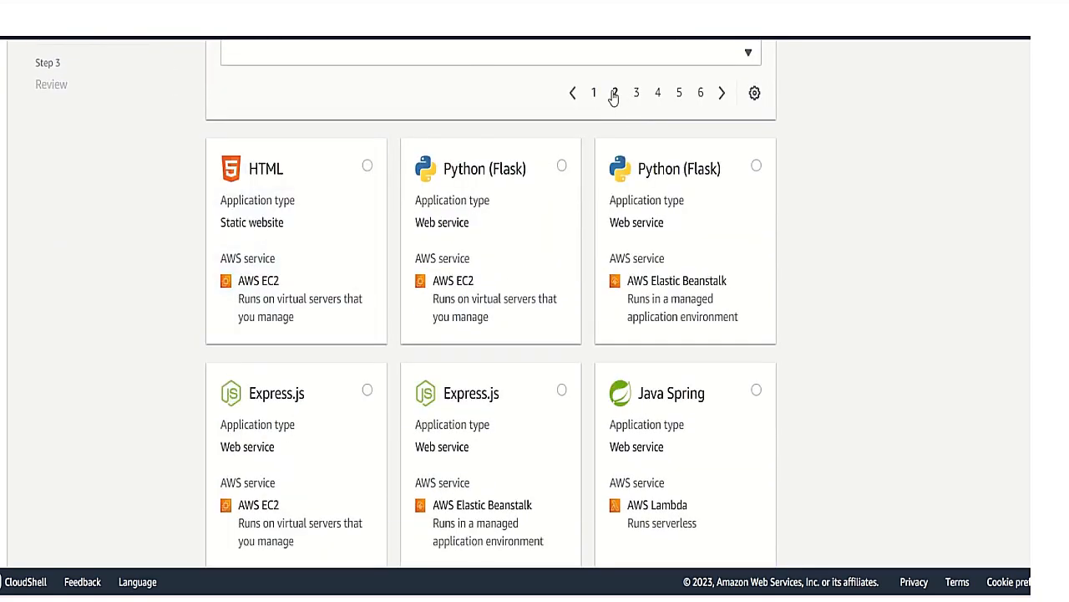
{"action": "left_click", "coordinate": [368, 167]}
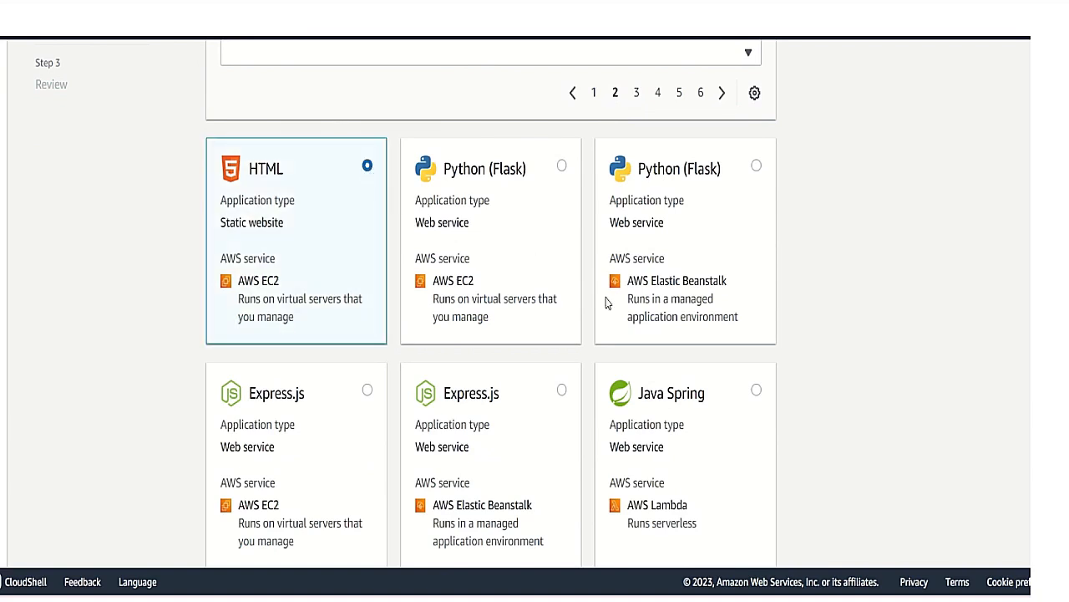
{"action": "scroll", "coordinate": [619, 326], "scroll_direction": "down", "scroll_amount": 1}
{"action": "left_click", "coordinate": [749, 517]}
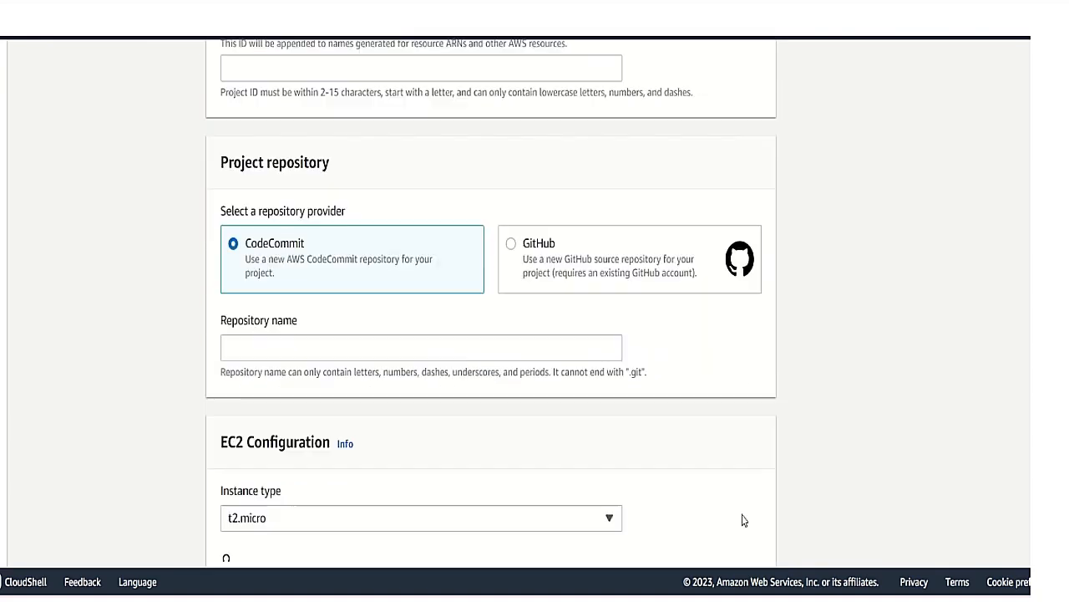
Name the project samplehtmlwebpage in the project details
{"action": "scroll", "coordinate": [540, 378], "scroll_direction": "up", "scroll_amount": 3}
{"action": "left_click", "coordinate": [301, 168]}
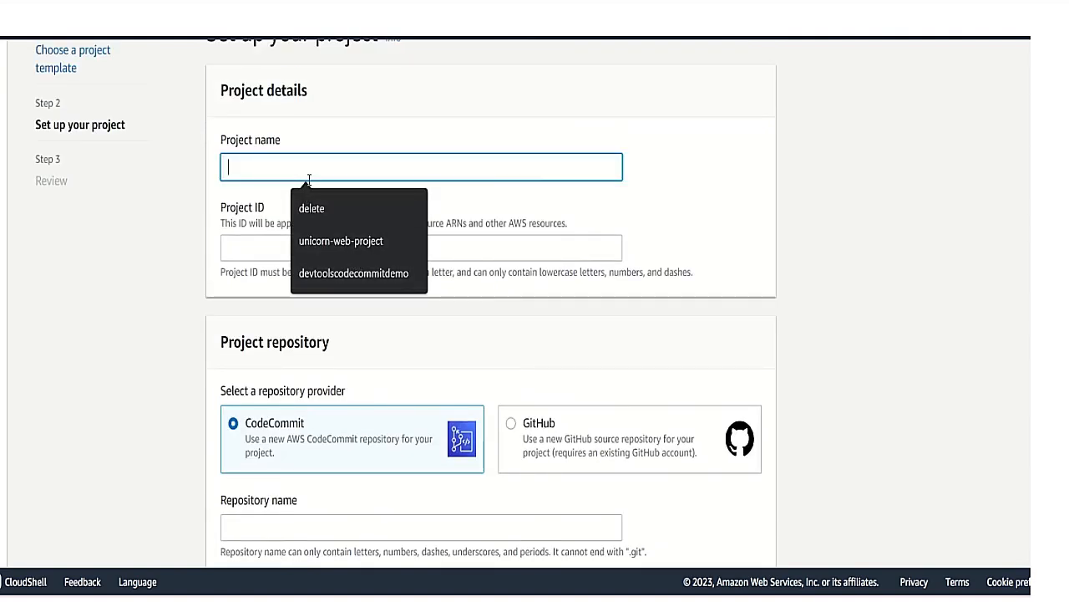
{"action": "type", "text": "sample"}
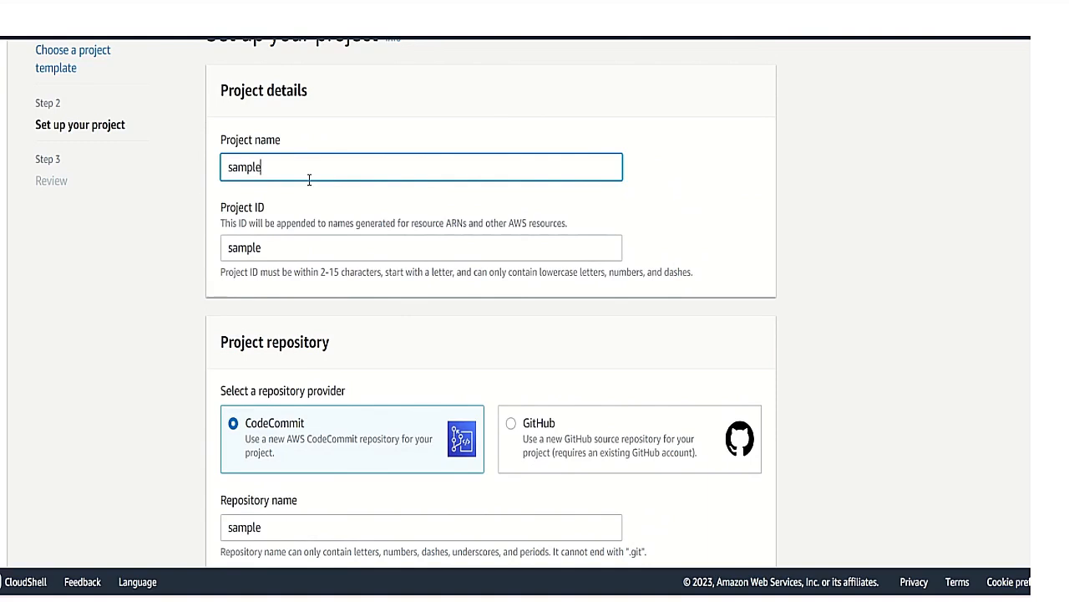
{"action": "type", "text": "htmlweb"}
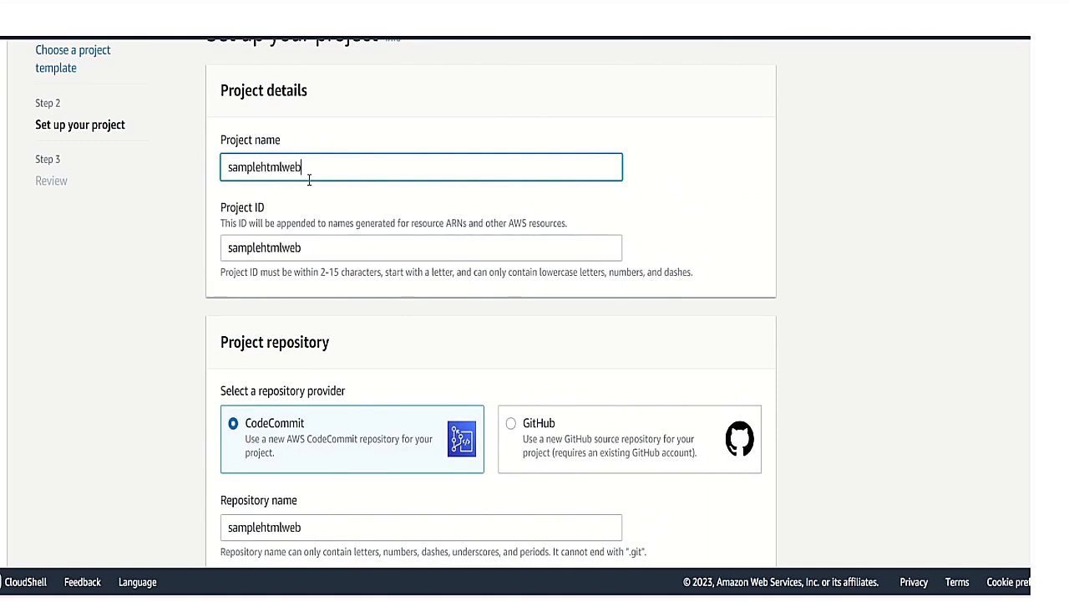
{"action": "type", "text": "page"}
{"action": "scroll", "coordinate": [363, 266], "scroll_direction": "up", "scroll_amount": 1}
{"action": "scroll", "coordinate": [362, 265], "scroll_direction": "down", "scroll_amount": 2}
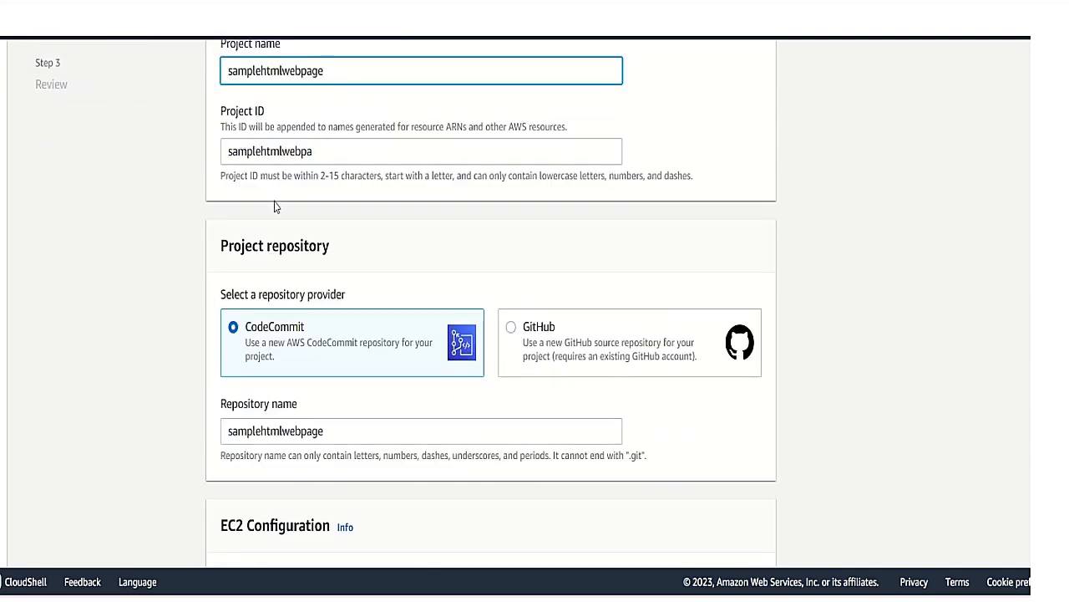
Select the default VPC vpc-0ecb1397f75413663 for the EC2 instance and keep subnet-07e3de74f4d832de9 as its subnet
{"action": "scroll", "coordinate": [299, 288], "scroll_direction": "down", "scroll_amount": 2}
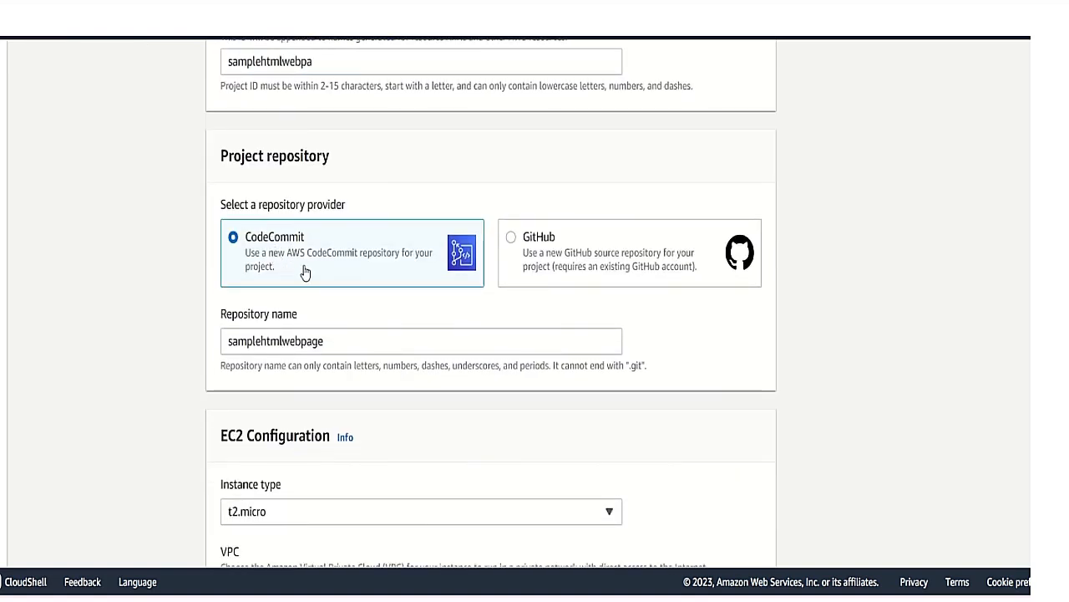
{"action": "scroll", "coordinate": [300, 276], "scroll_direction": "down", "scroll_amount": 4}
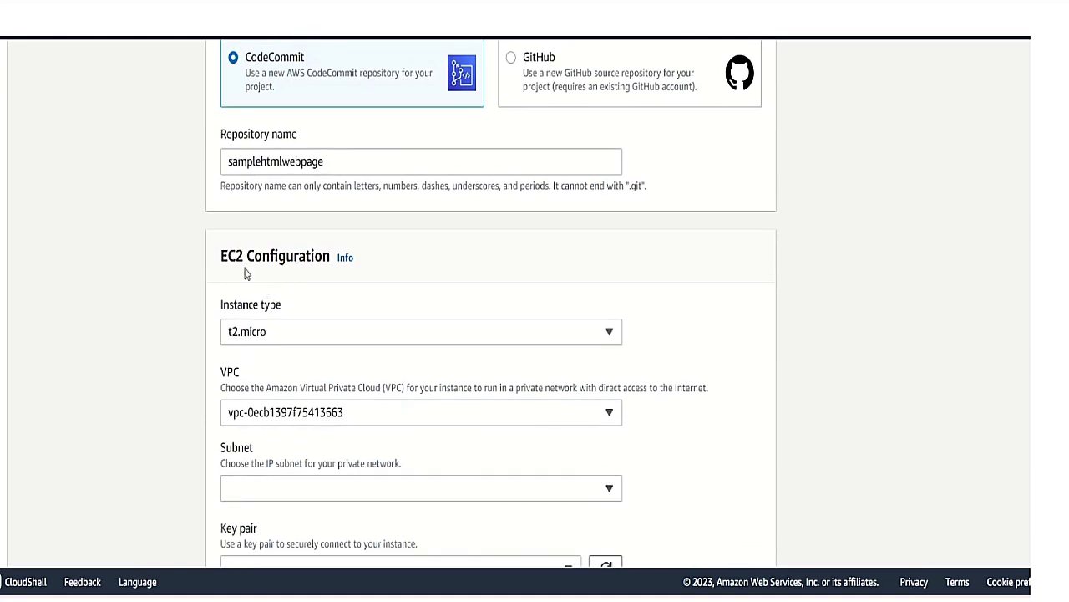
{"action": "scroll", "coordinate": [259, 272], "scroll_direction": "down", "scroll_amount": 2}
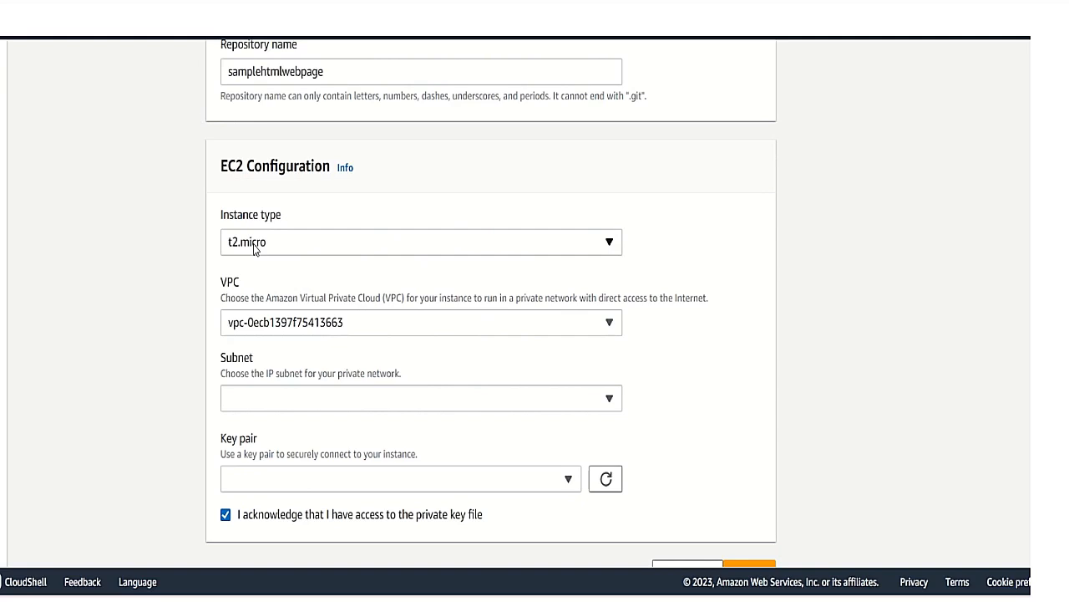
{"action": "left_click", "coordinate": [243, 331]}
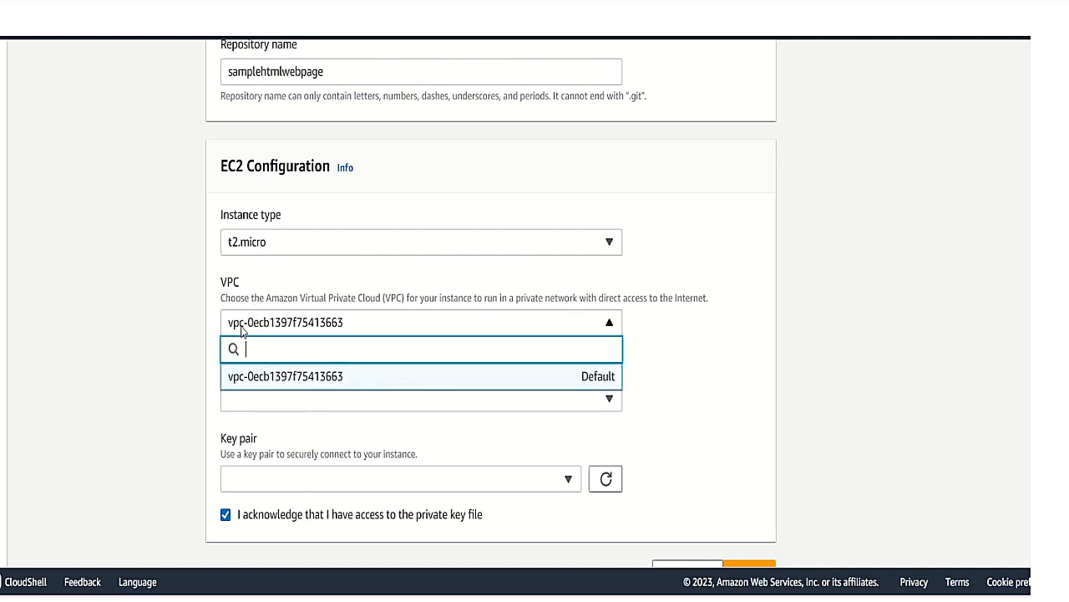
{"action": "left_click", "coordinate": [296, 378]}
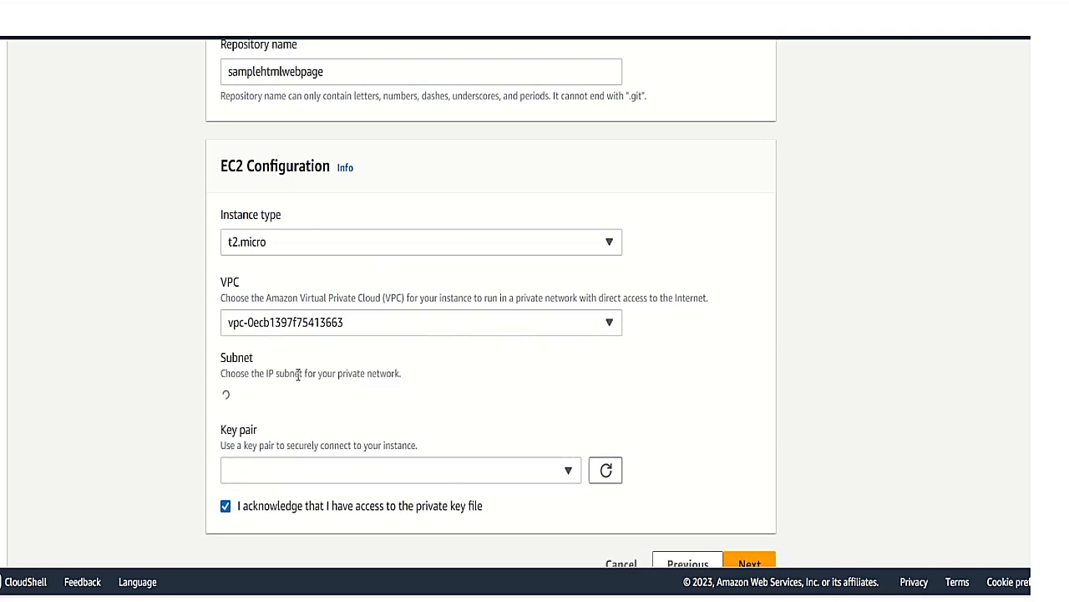
{"action": "left_click", "coordinate": [288, 401]}
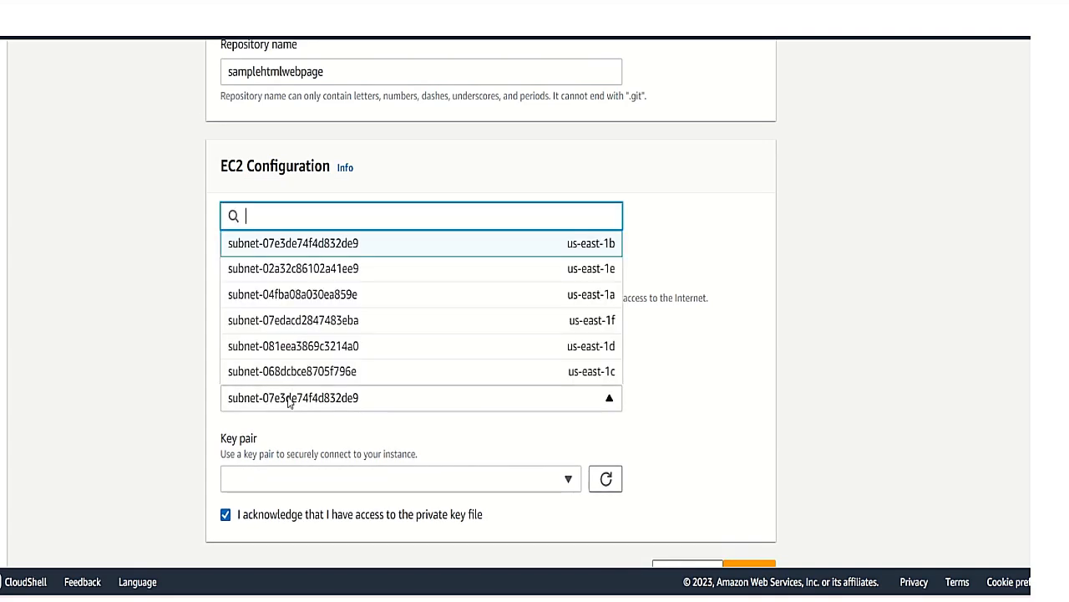
{"action": "key", "text": "Escape"}
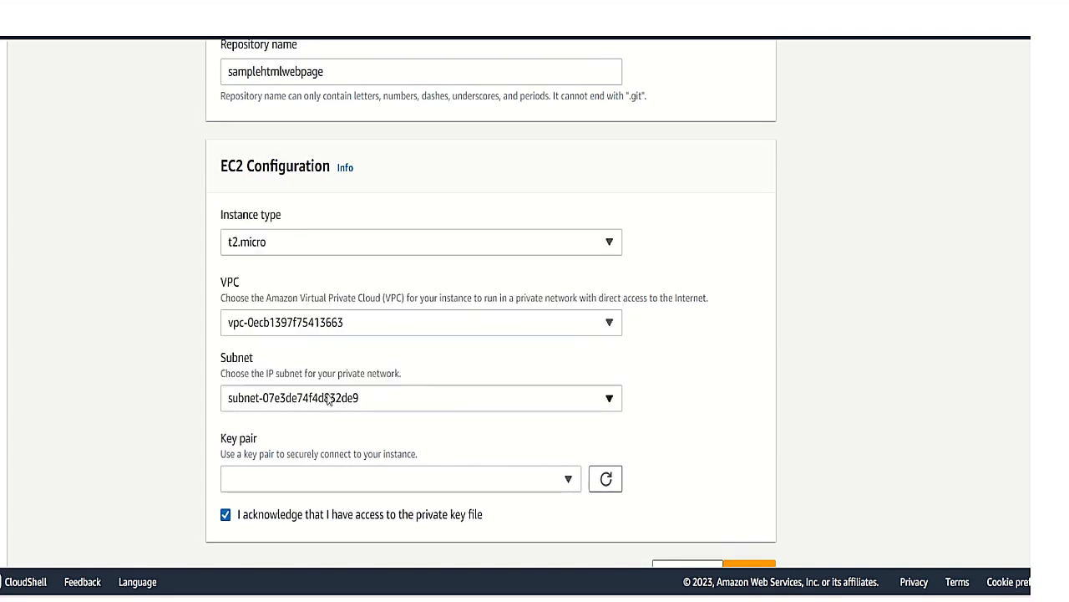
Check the key pair choices for the instance and open the EC2 console in a separate browser tab
{"action": "scroll", "coordinate": [313, 399], "scroll_direction": "down", "scroll_amount": 1}
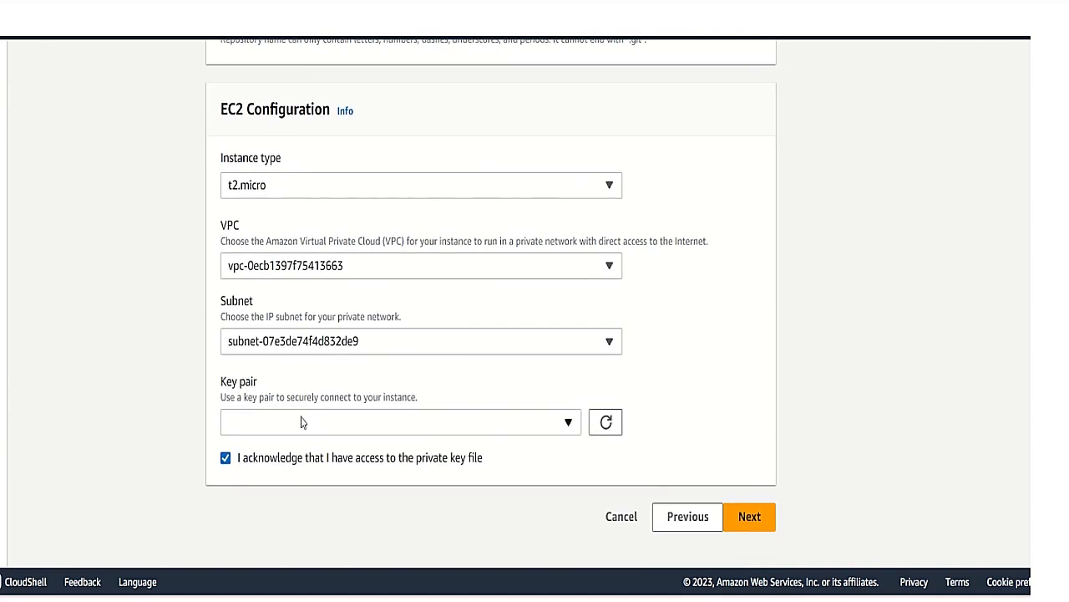
{"action": "left_click", "coordinate": [302, 422]}
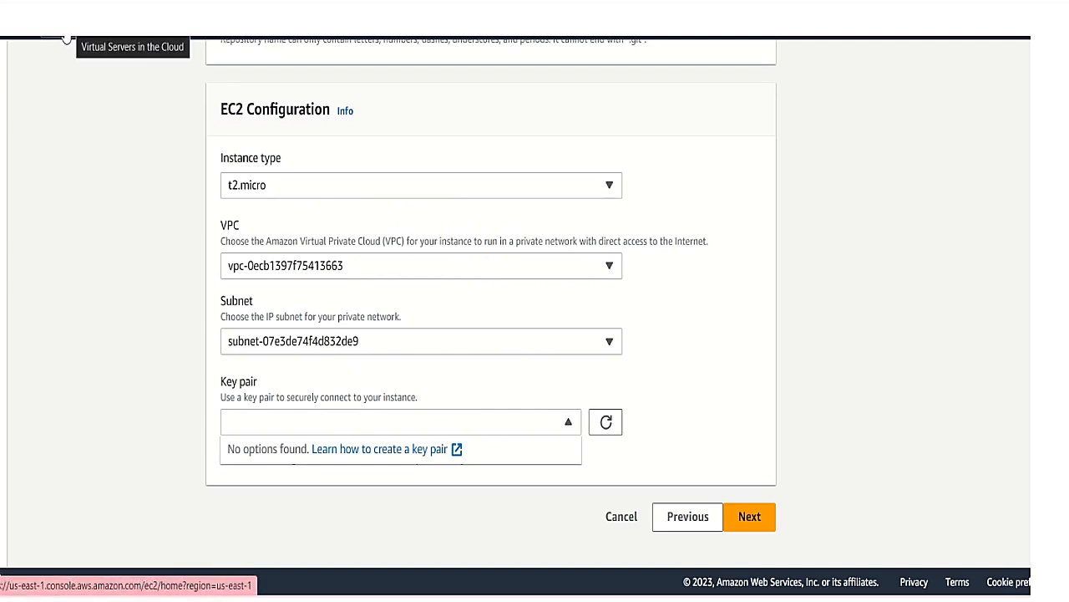
{"action": "left_click", "coordinate": [66, 39]}
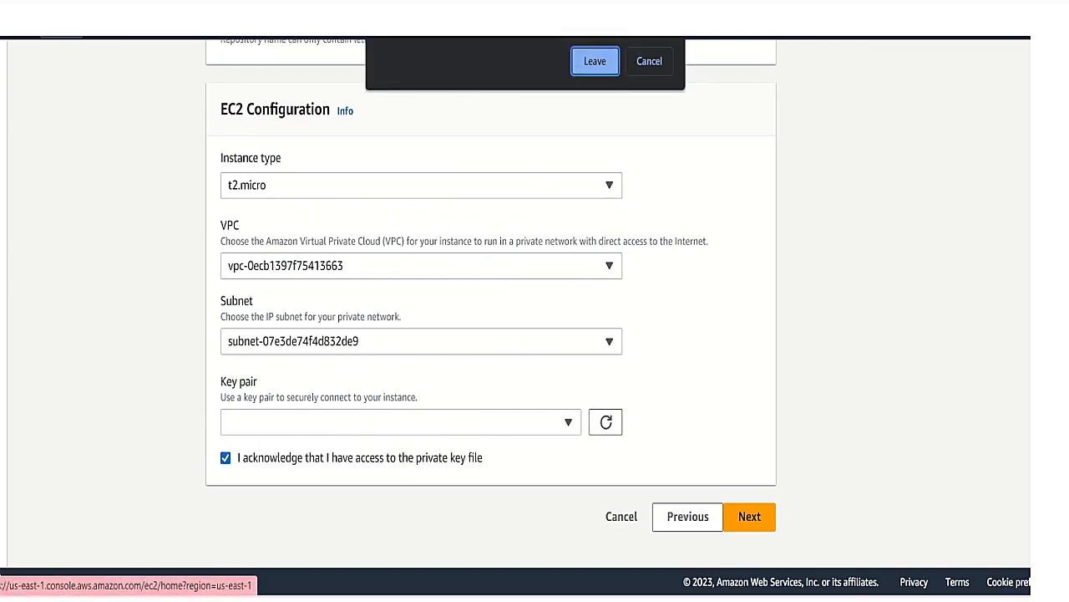
{"action": "left_click", "coordinate": [649, 62]}
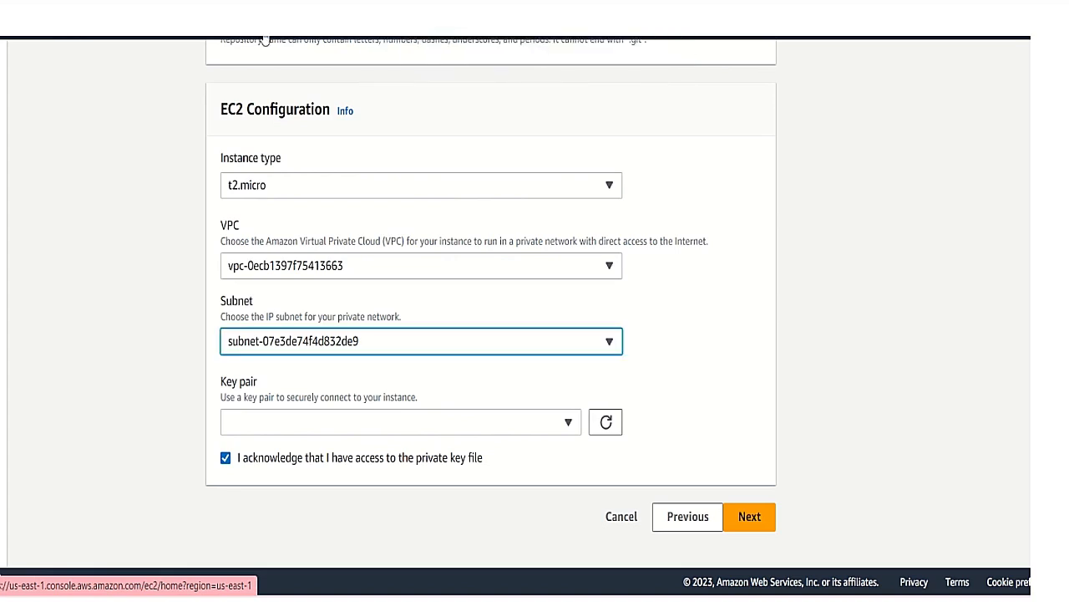
{"action": "right_click", "coordinate": [70, 39]}
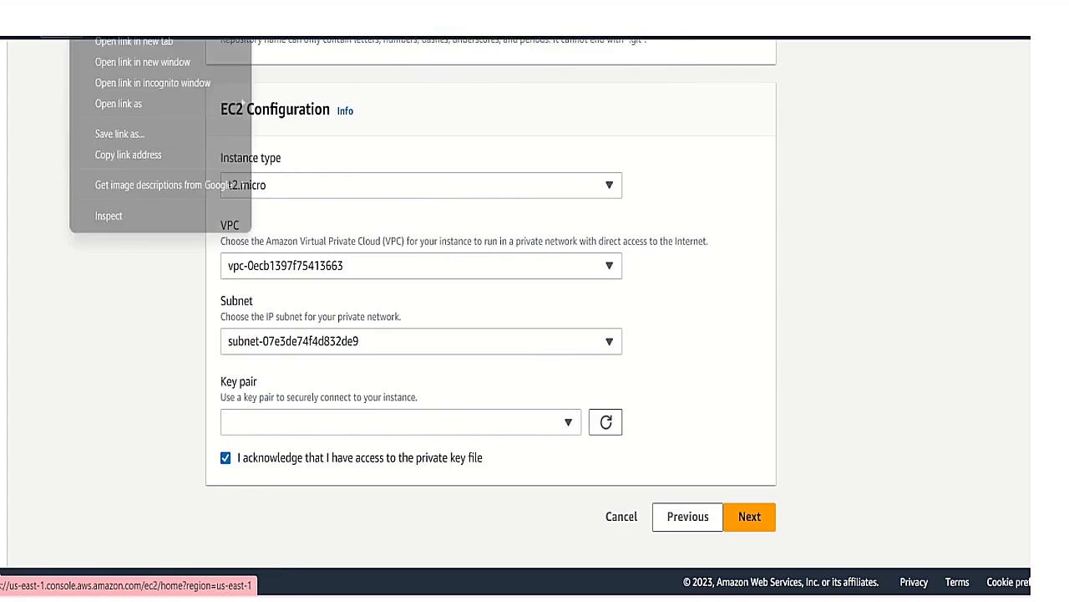
{"action": "left_click", "coordinate": [150, 44]}
{"action": "left_click", "coordinate": [226, 7]}
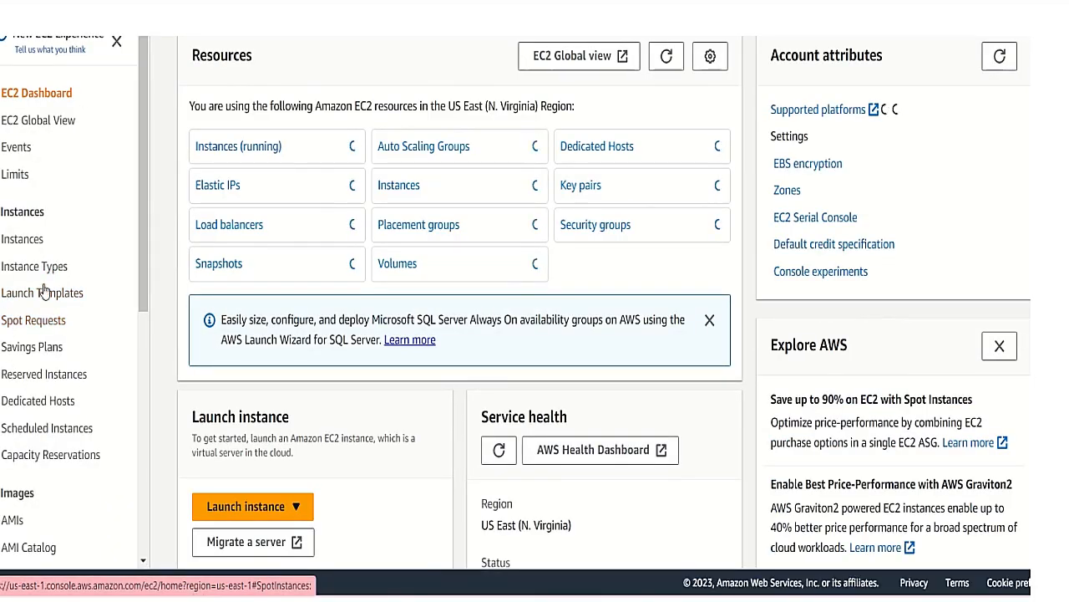
Go to the EC2 key pairs list and start creating a new key pair
{"action": "scroll", "coordinate": [44, 289], "scroll_direction": "down", "scroll_amount": 2}
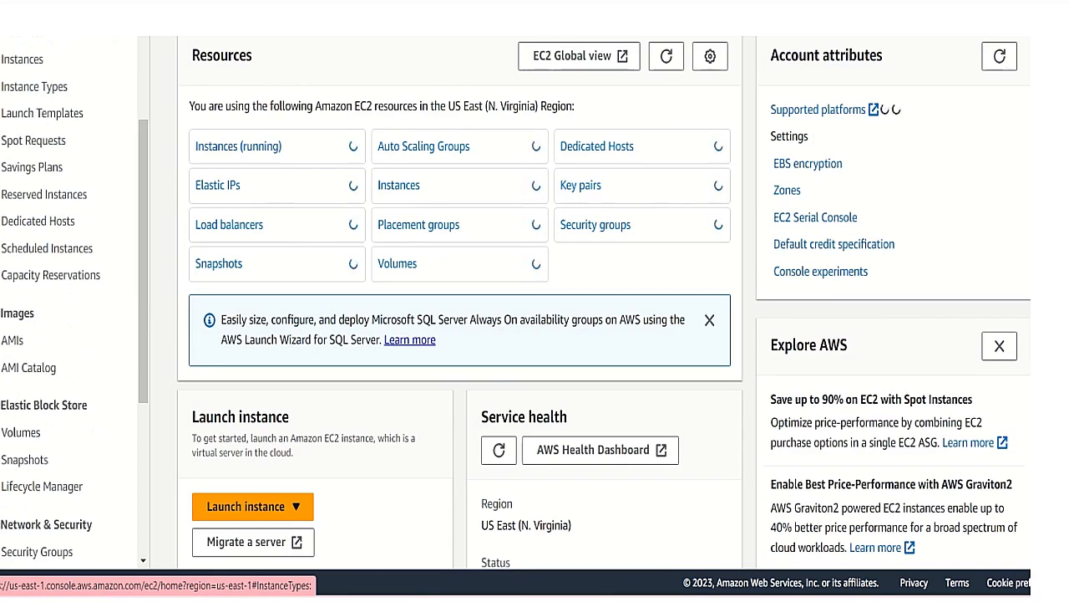
{"action": "scroll", "coordinate": [50, 275], "scroll_direction": "down", "scroll_amount": 2}
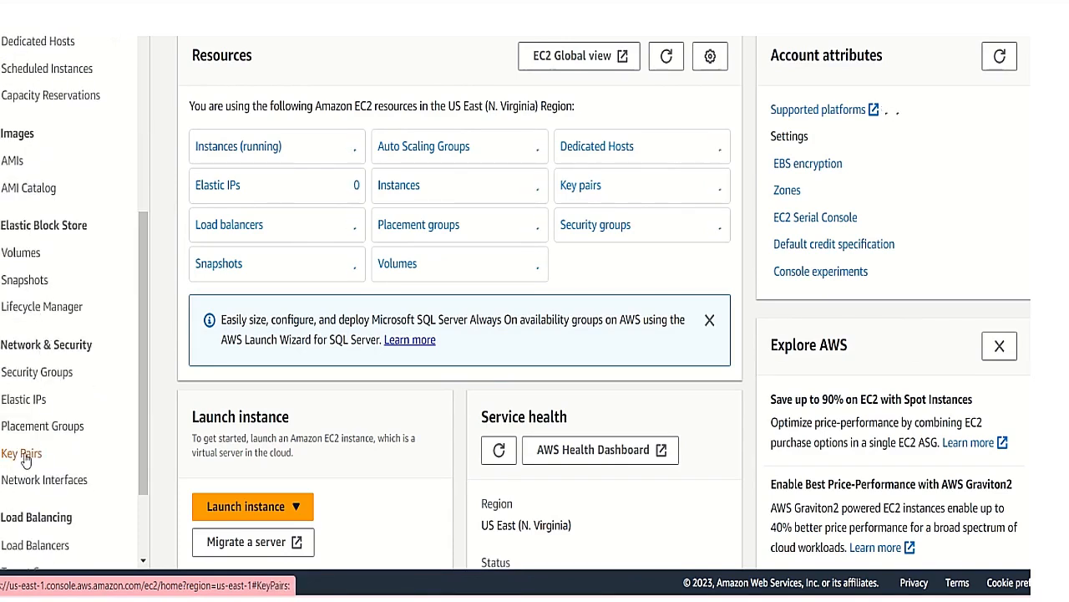
{"action": "left_click", "coordinate": [23, 454]}
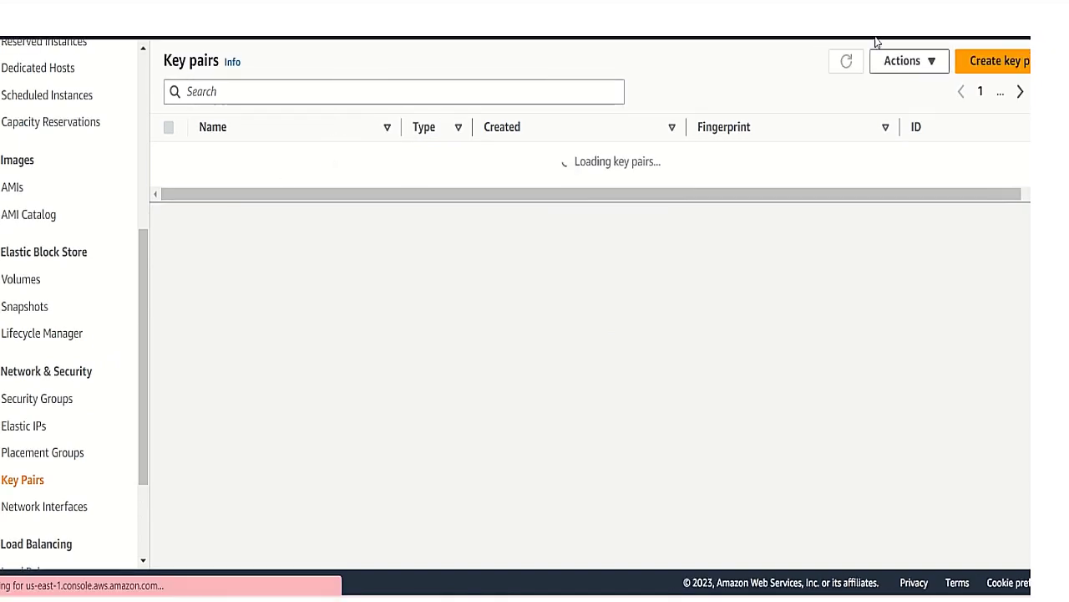
{"action": "left_click", "coordinate": [991, 63]}
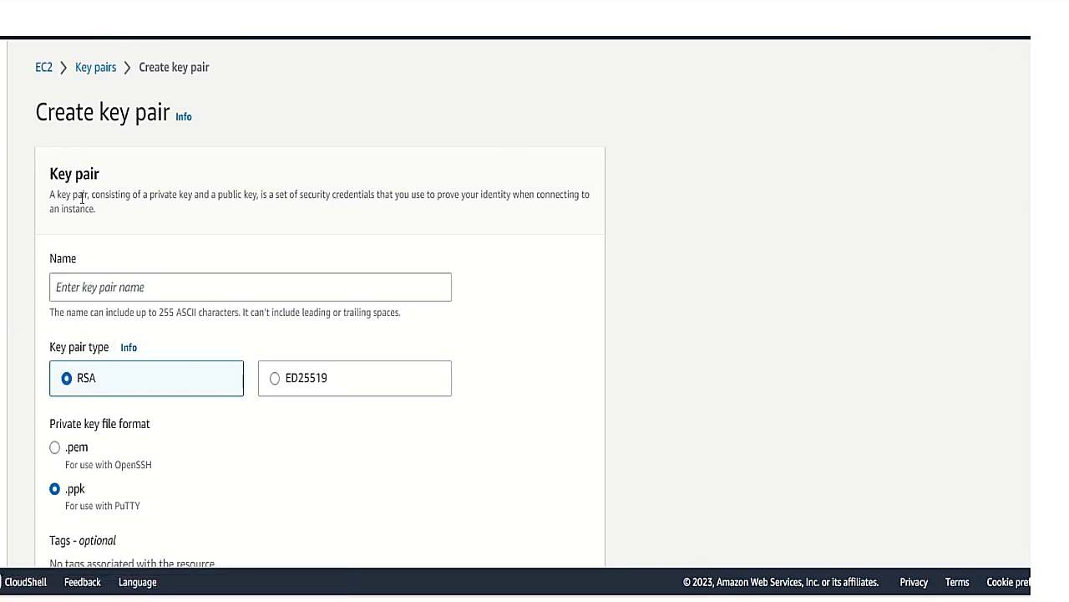
Create an RSA key pair named samplehtmlwebapplicationkeypair with the .ppk private key file format
{"action": "left_click", "coordinate": [82, 283]}
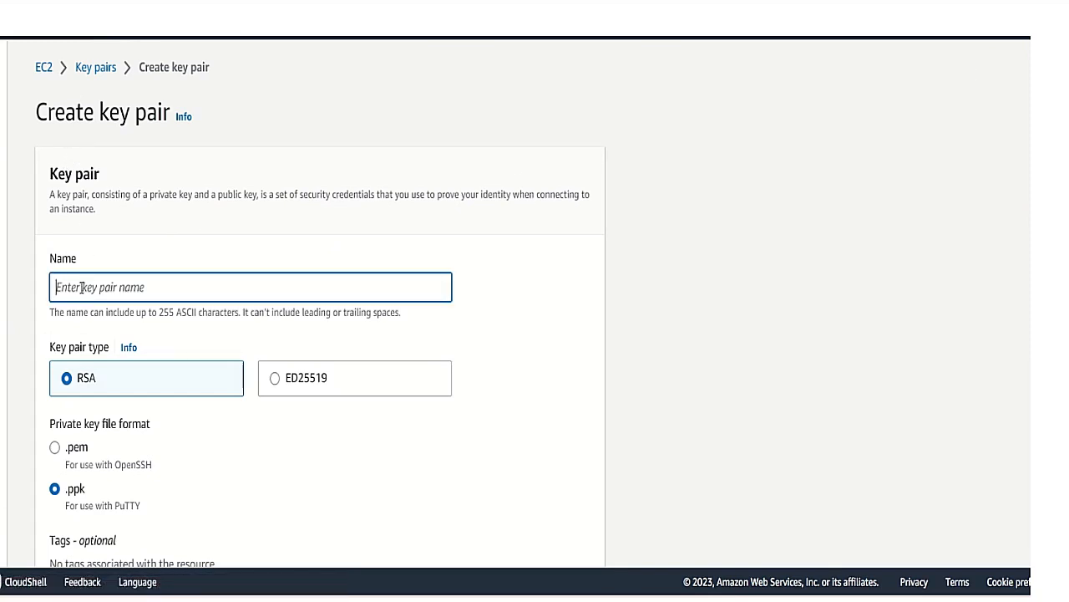
{"action": "type", "text": "sample"}
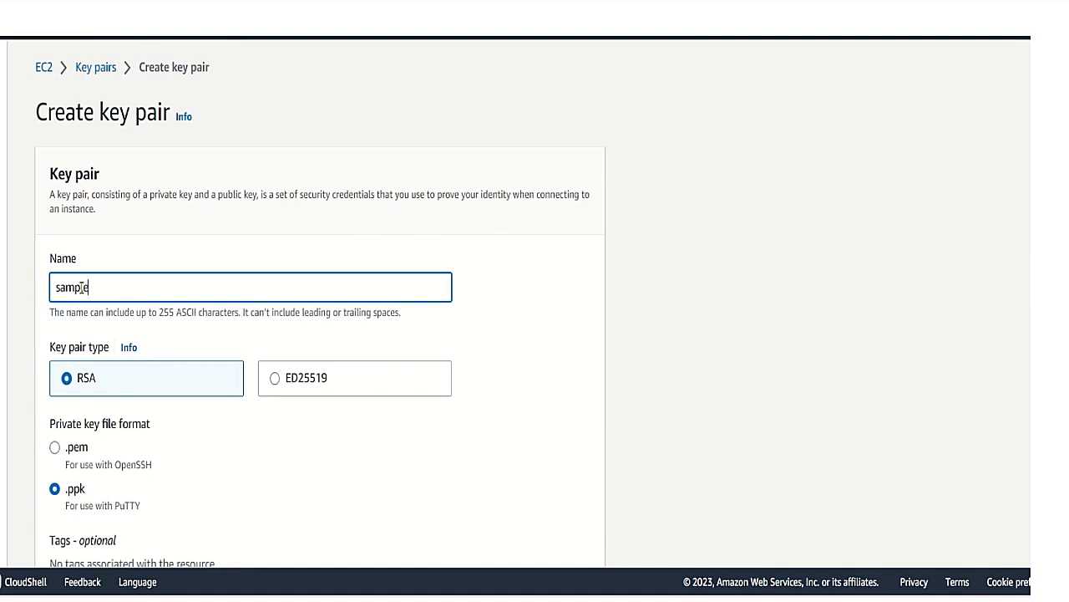
{"action": "type", "text": "htmlwebapplicatio"}
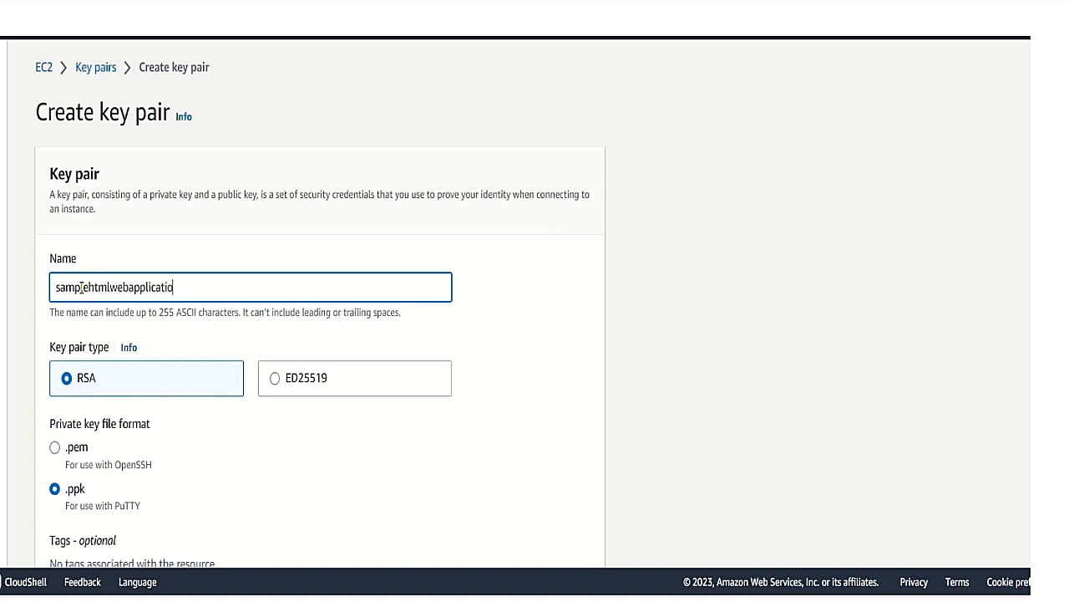
{"action": "type", "text": "nkeypair"}
{"action": "scroll", "coordinate": [66, 327], "scroll_direction": "down", "scroll_amount": 2}
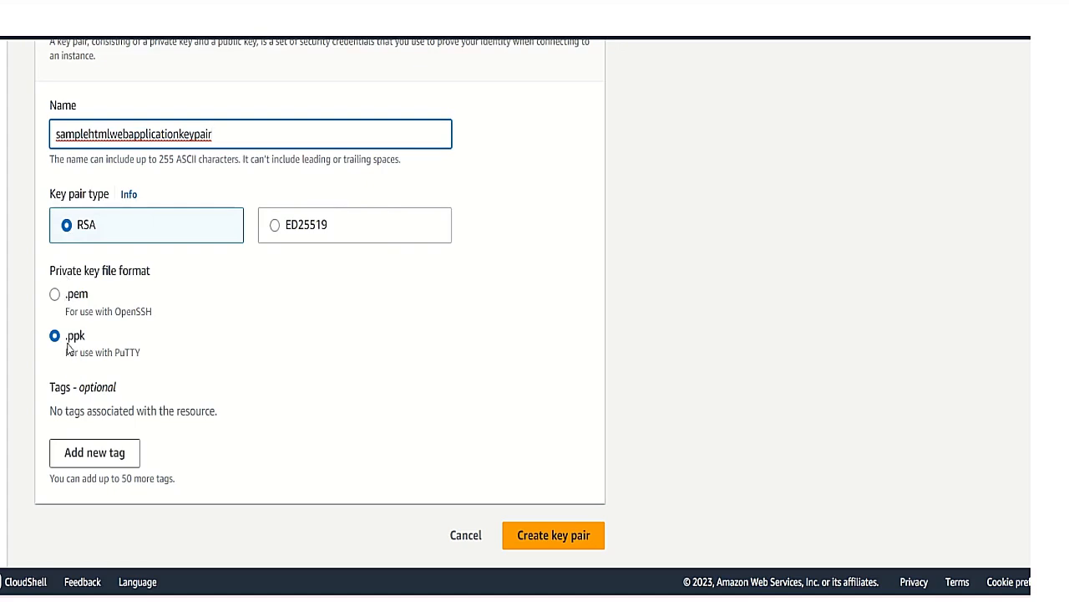
{"action": "left_click", "coordinate": [520, 538]}
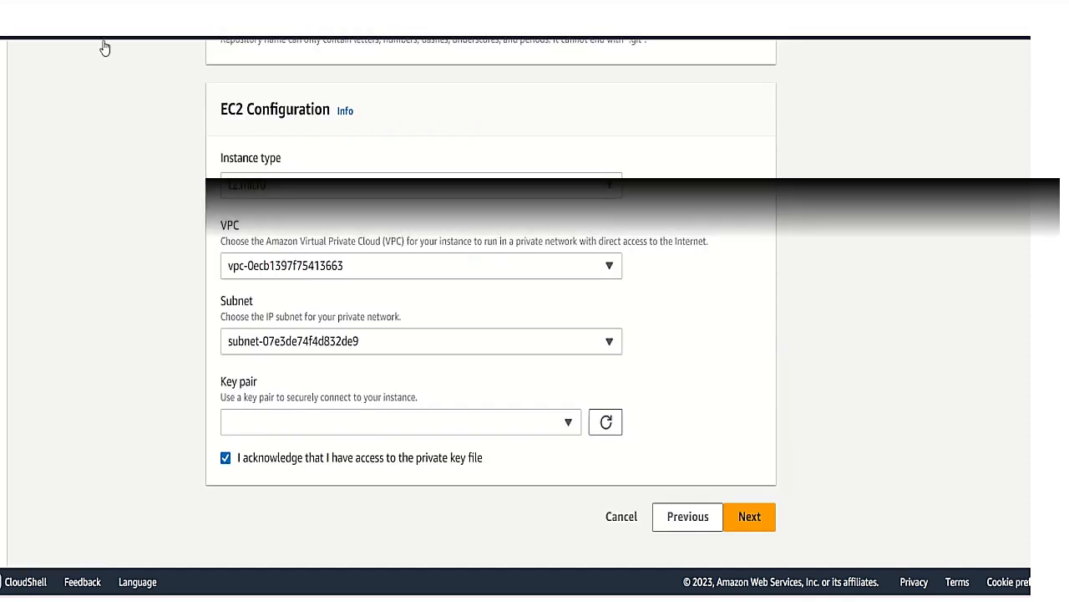
Back in the project setup, refresh the key pair choices and select samplehtmlwebapplicationkeypair for the EC2 instance
{"action": "left_click", "coordinate": [259, 432]}
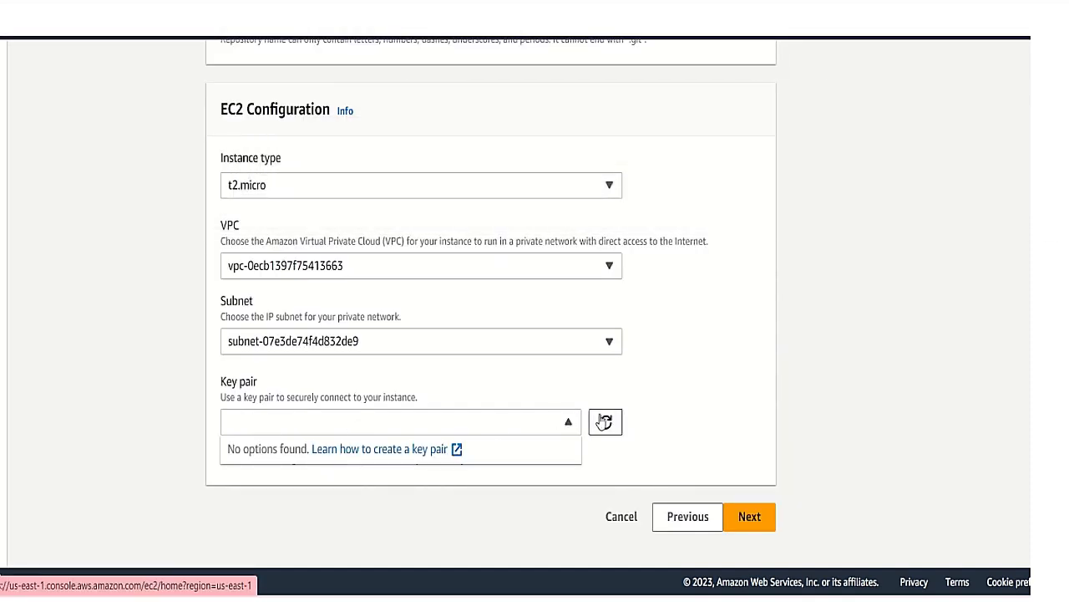
{"action": "left_click", "coordinate": [603, 422]}
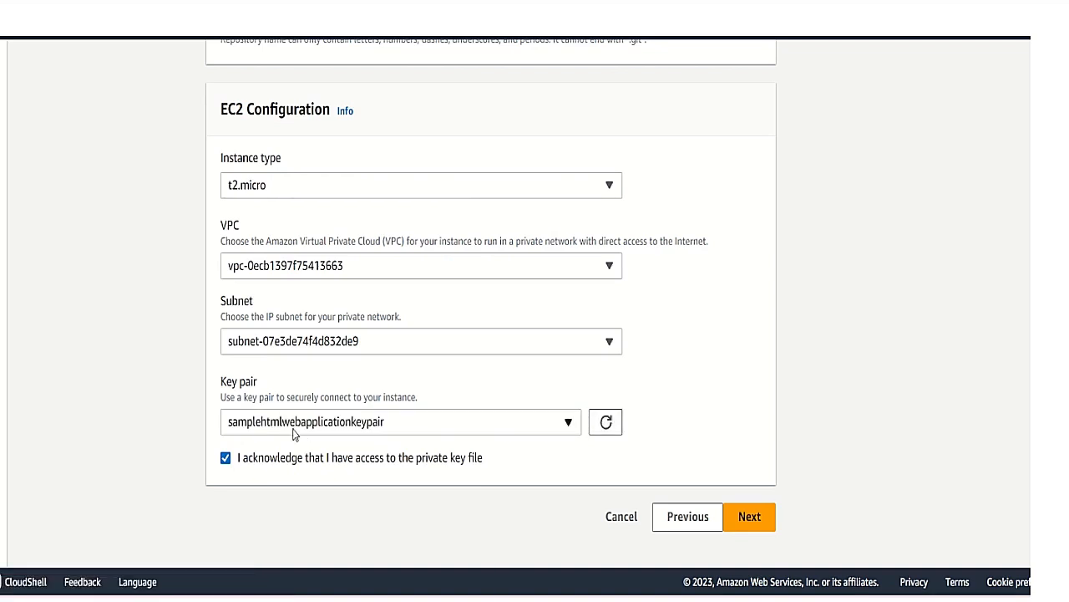
{"action": "left_click", "coordinate": [386, 431]}
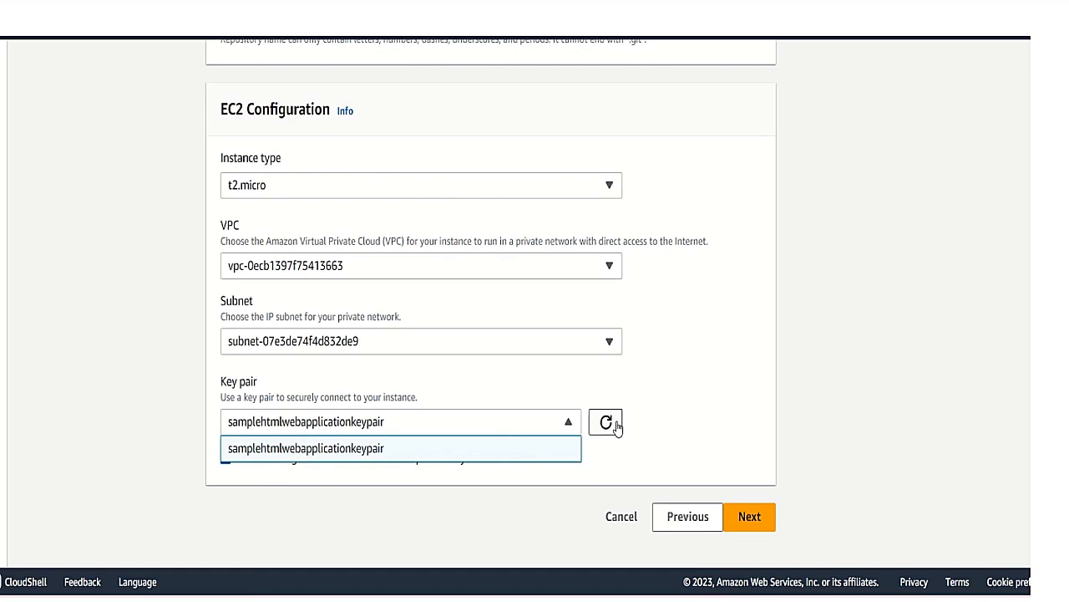
{"action": "left_click", "coordinate": [262, 455]}
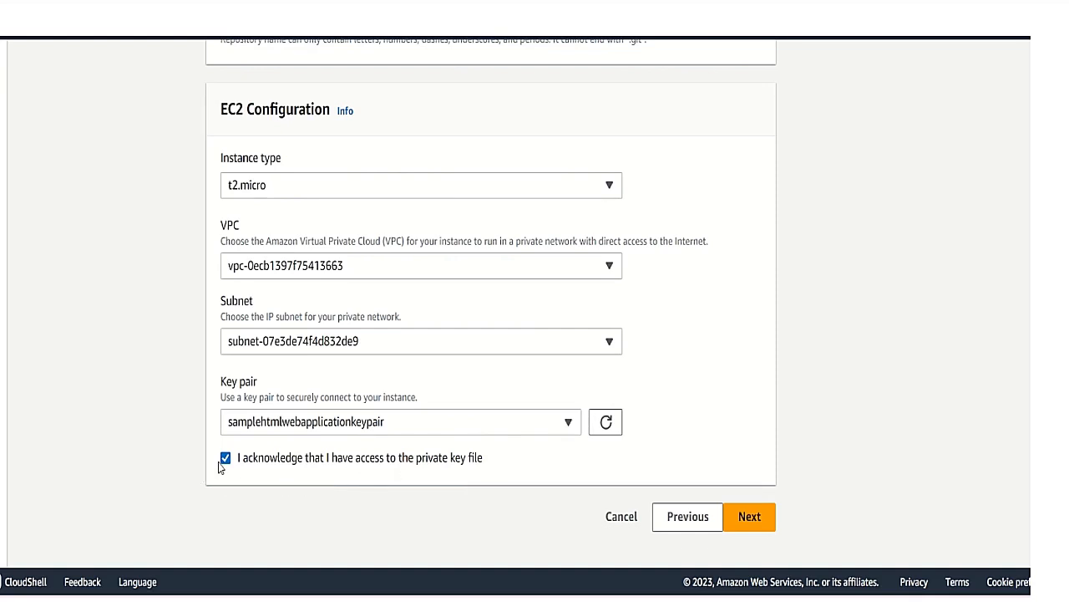
Proceed to the project review and check the chosen template, project details, repository and EC2 configuration
{"action": "left_click", "coordinate": [749, 516]}
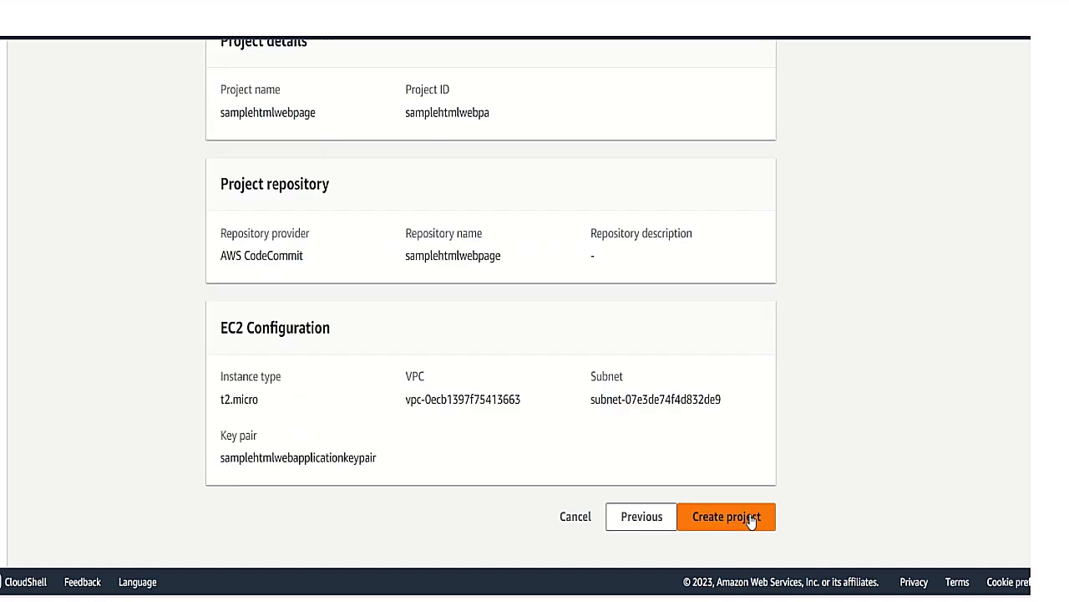
{"action": "scroll", "coordinate": [491, 400], "scroll_direction": "up", "scroll_amount": 2}
{"action": "scroll", "coordinate": [491, 400], "scroll_direction": "up", "scroll_amount": 3}
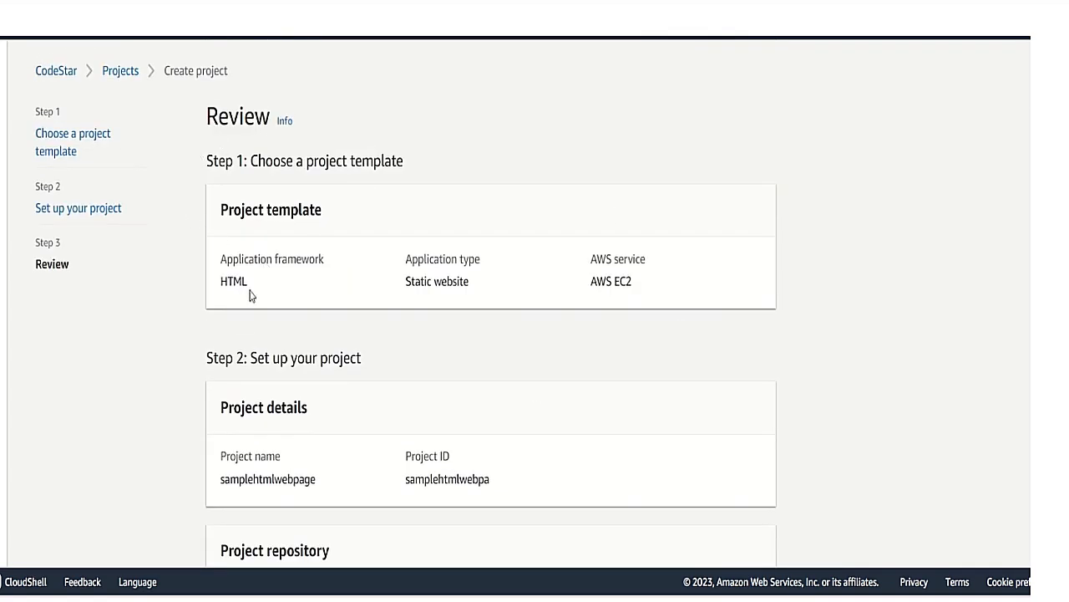
Check the template, project details, repository and EC2 configuration in the review, and create the samplehtmlwebpage project
{"action": "scroll", "coordinate": [249, 296], "scroll_direction": "down", "scroll_amount": 2}
{"action": "scroll", "coordinate": [249, 296], "scroll_direction": "down", "scroll_amount": 2}
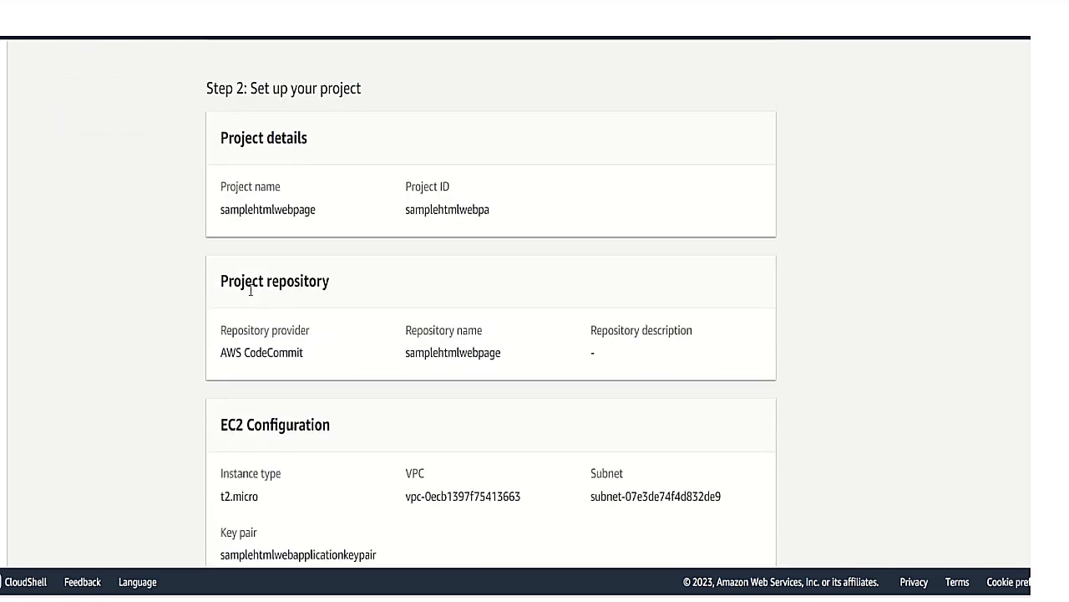
{"action": "scroll", "coordinate": [248, 284], "scroll_direction": "up", "scroll_amount": 3}
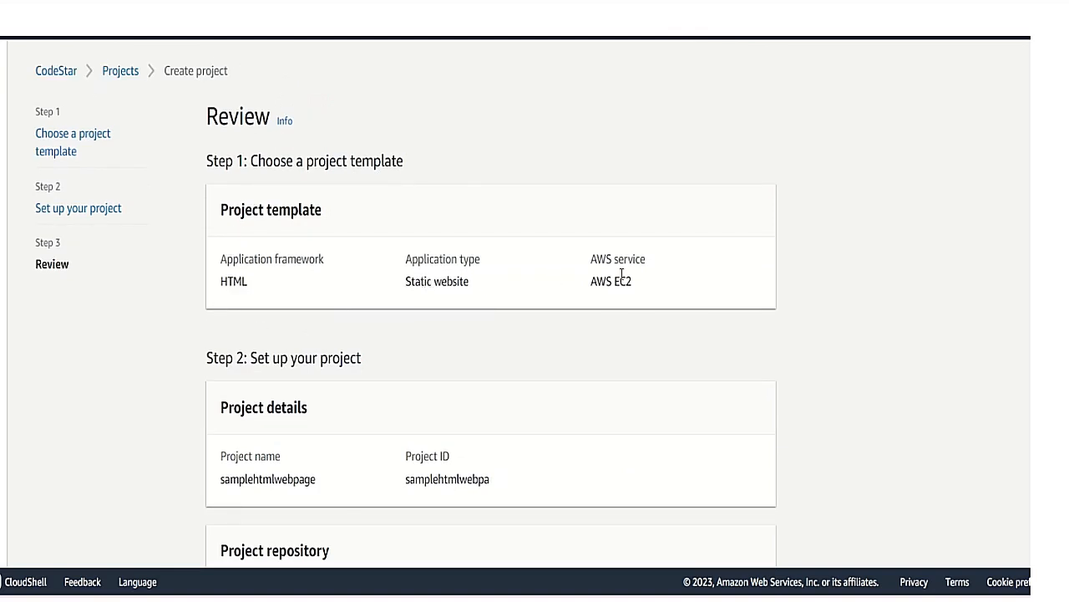
{"action": "scroll", "coordinate": [303, 396], "scroll_direction": "down", "scroll_amount": 1}
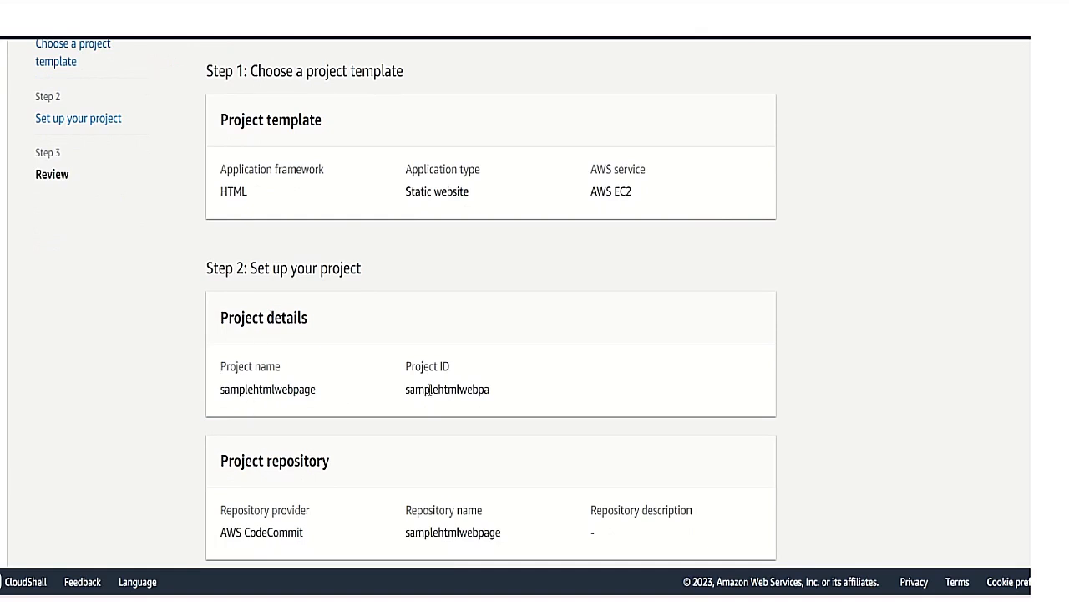
{"action": "scroll", "coordinate": [317, 410], "scroll_direction": "down", "scroll_amount": 1}
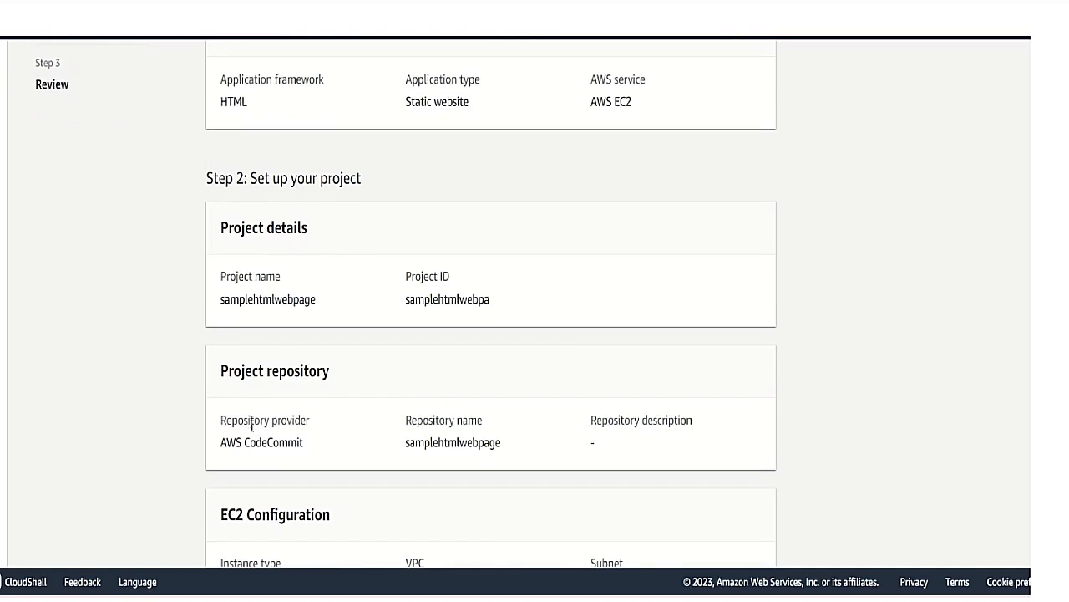
{"action": "scroll", "coordinate": [250, 430], "scroll_direction": "down", "scroll_amount": 2}
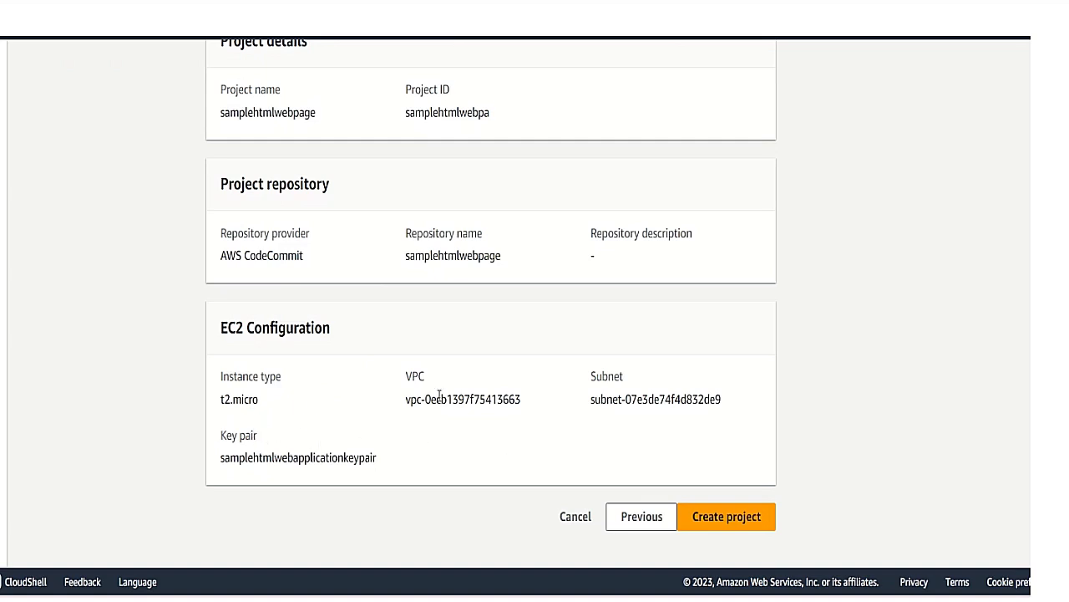
{"action": "left_click", "coordinate": [703, 515]}
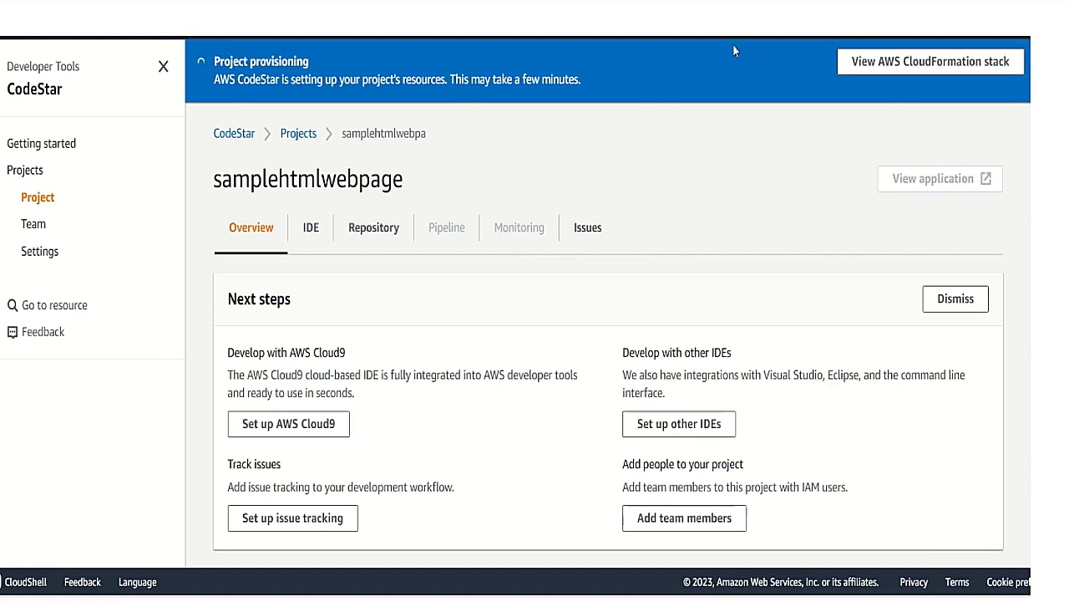
View the AWS CloudFormation stack that provisions the project's resources
{"action": "right_click", "coordinate": [906, 73]}
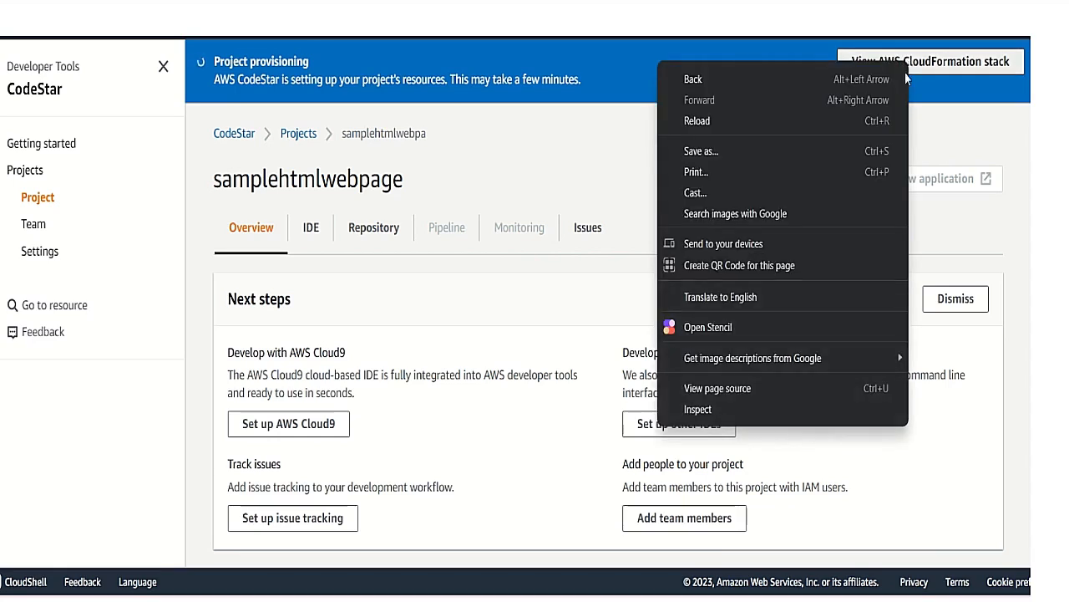
{"action": "left_click", "coordinate": [938, 67]}
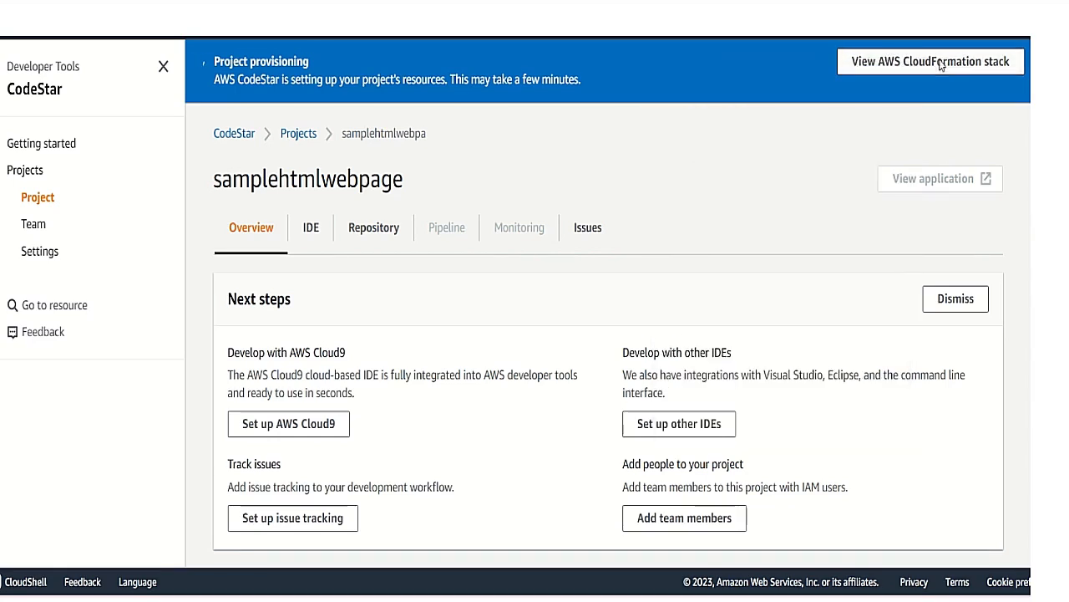
{"action": "left_click", "coordinate": [941, 66]}
{"action": "scroll", "coordinate": [402, 300], "scroll_direction": "down", "scroll_amount": 3}
{"action": "scroll", "coordinate": [420, 303], "scroll_direction": "up", "scroll_amount": 3}
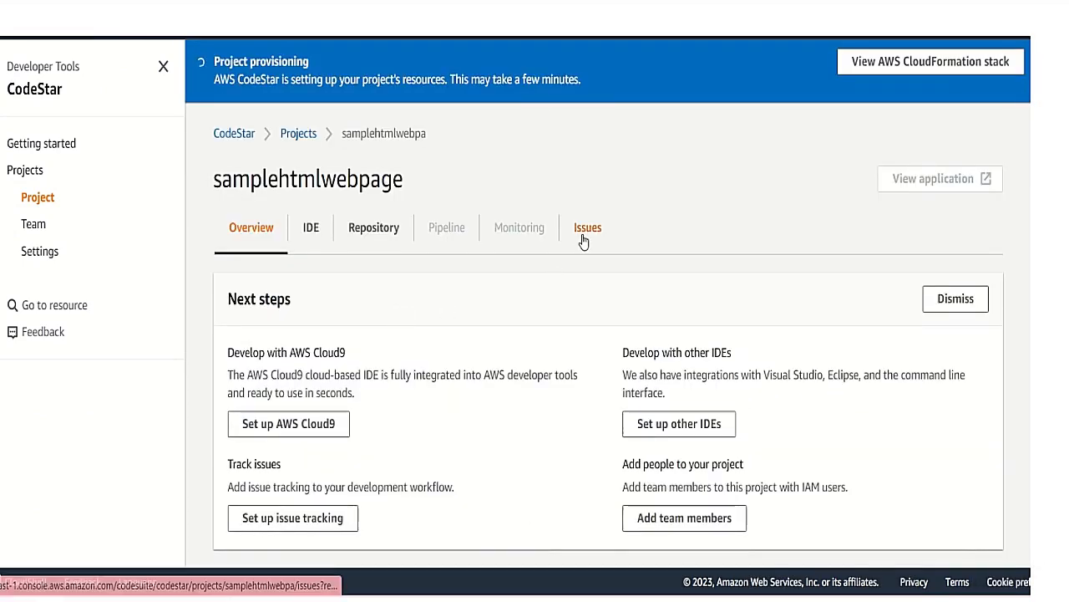
Look at the project's external issue tracking and the option to add Jira
{"action": "left_click", "coordinate": [586, 238]}
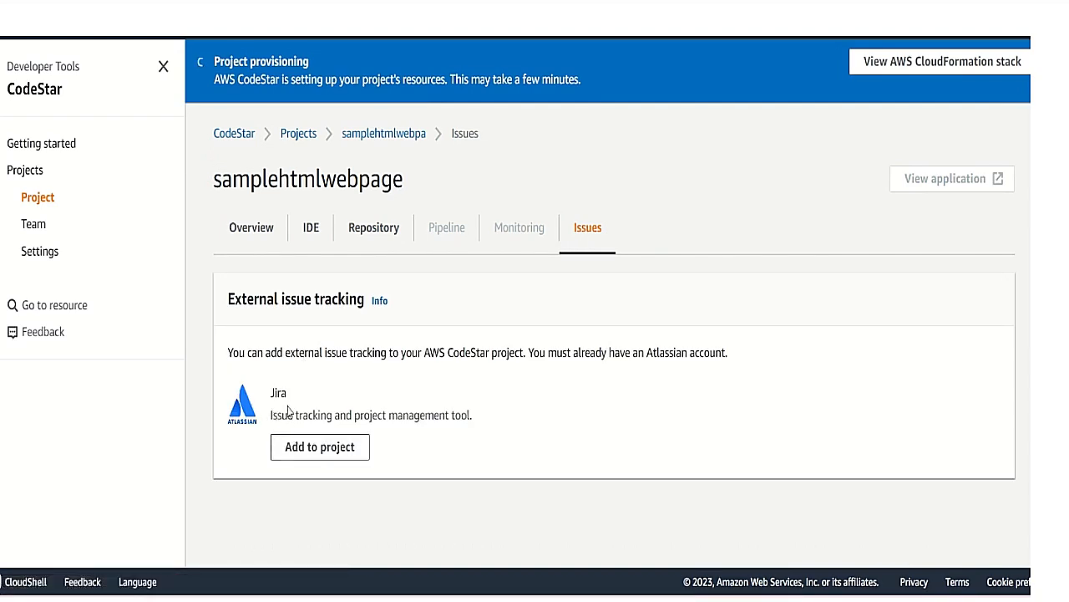
{"action": "left_click", "coordinate": [292, 452]}
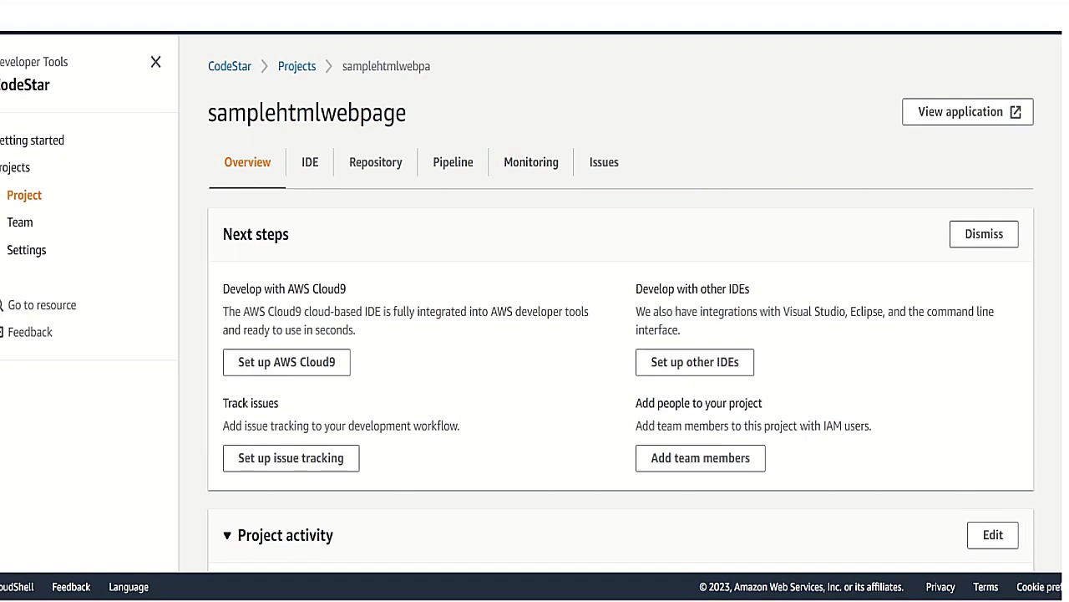
View the deployed web application, and return to the samplehtmlwebpage project overview
{"action": "left_click", "coordinate": [924, 112]}
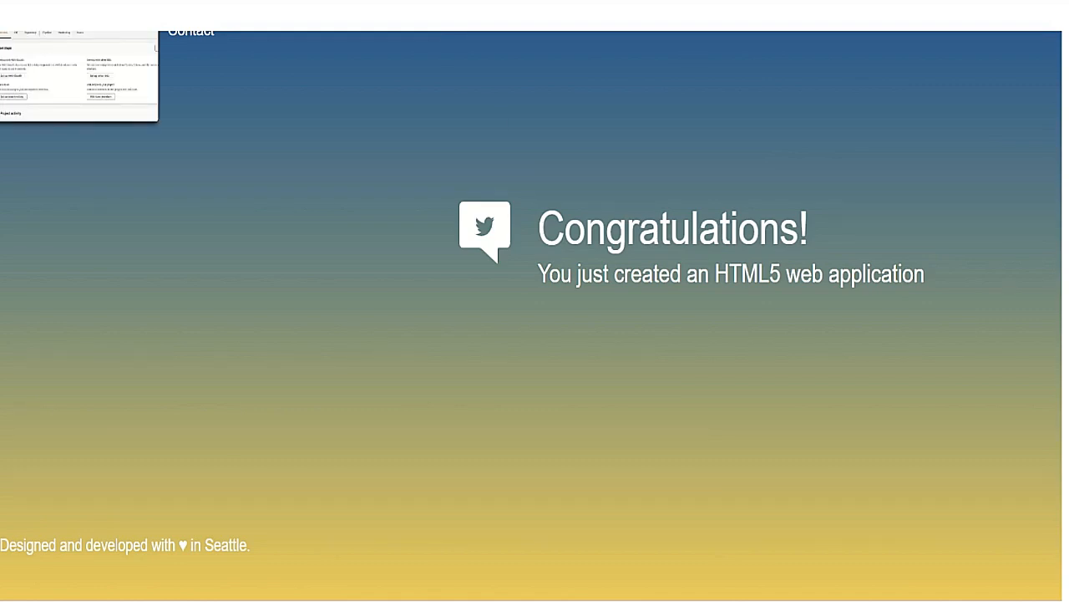
{"action": "left_click", "coordinate": [75, 10]}
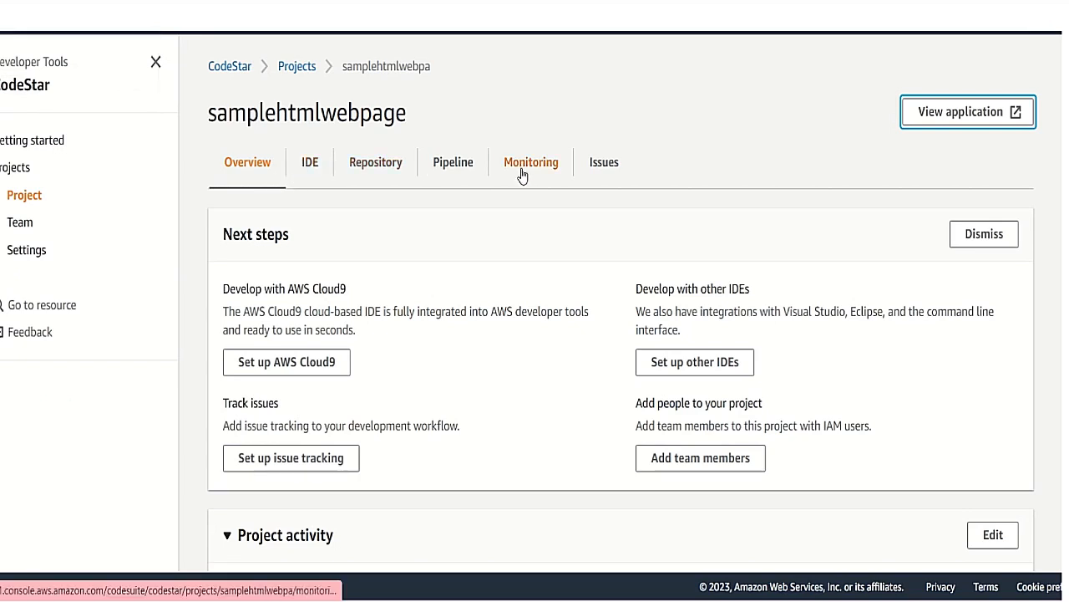
Look at the project's Cloud9 environments and open the IDE of cloud9htmlenv
{"action": "left_click", "coordinate": [308, 168]}
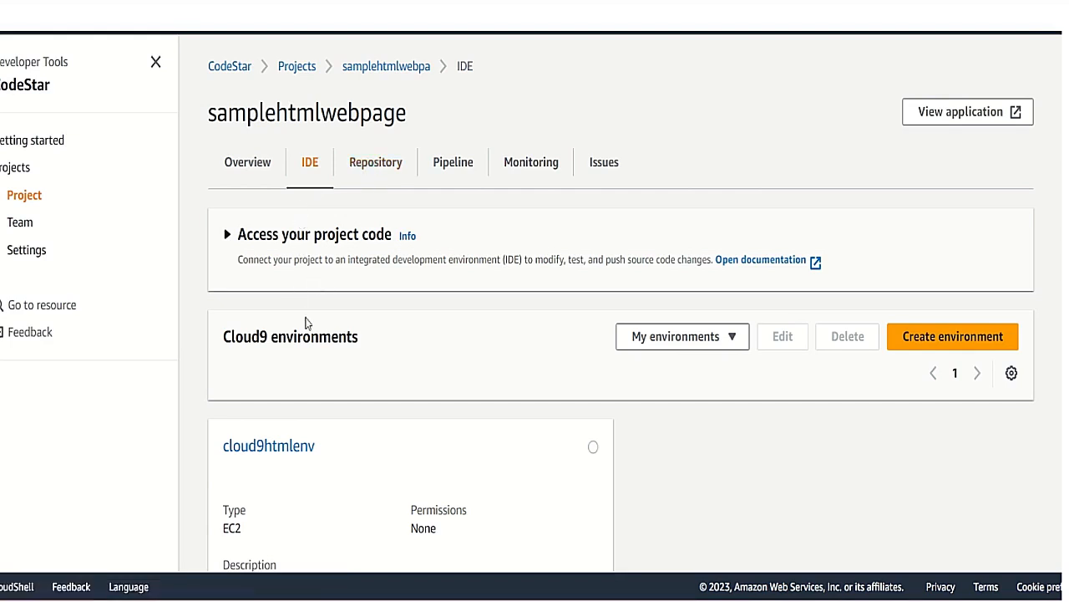
{"action": "scroll", "coordinate": [283, 455], "scroll_direction": "down", "scroll_amount": 1}
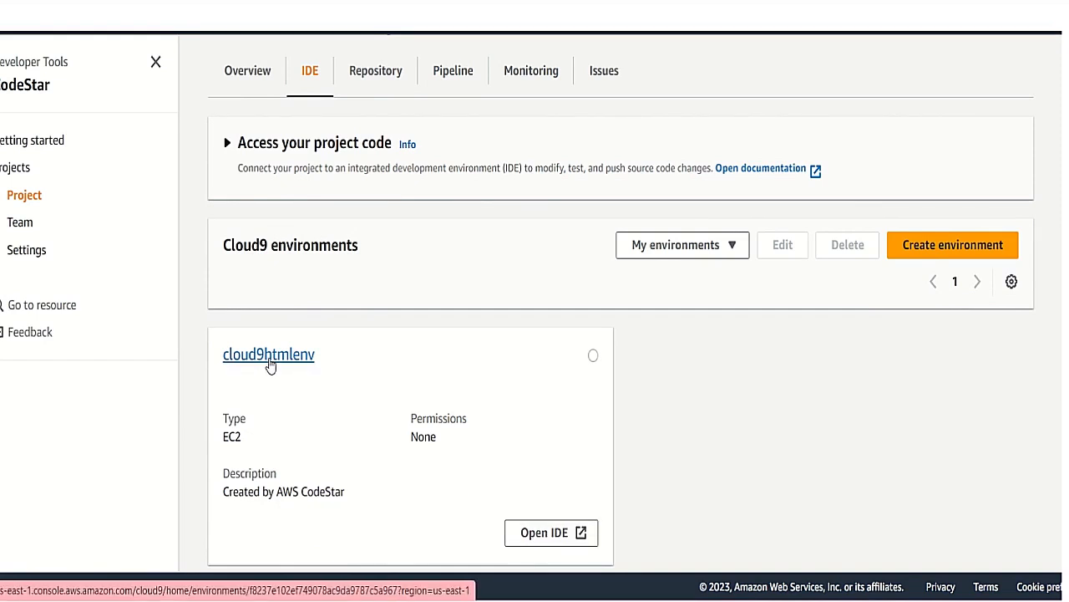
{"action": "left_click", "coordinate": [547, 532]}
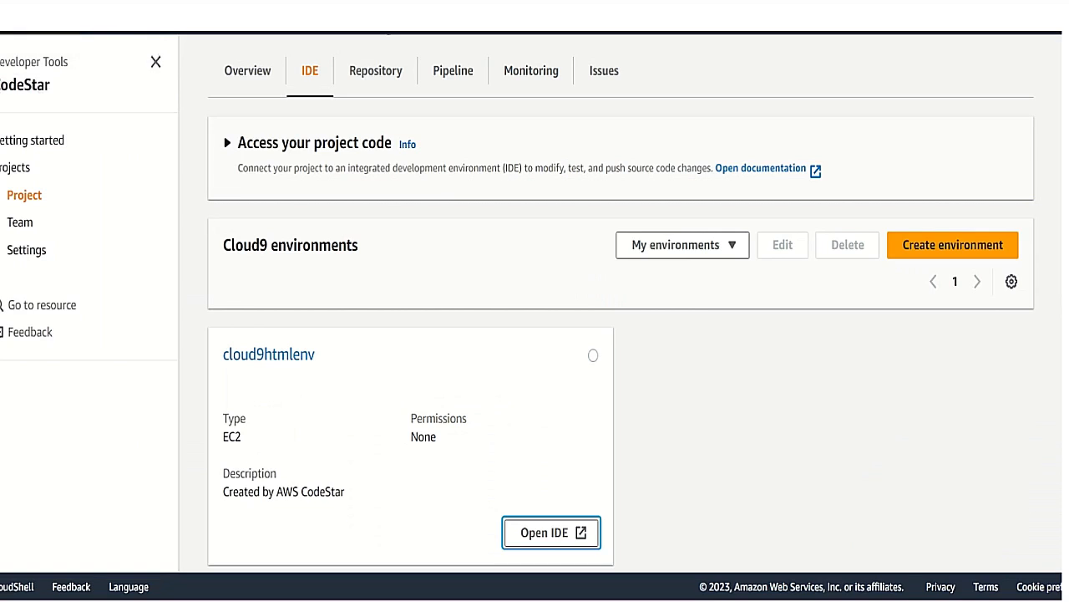
{"action": "scroll", "coordinate": [284, 222], "scroll_direction": "up", "scroll_amount": 1}
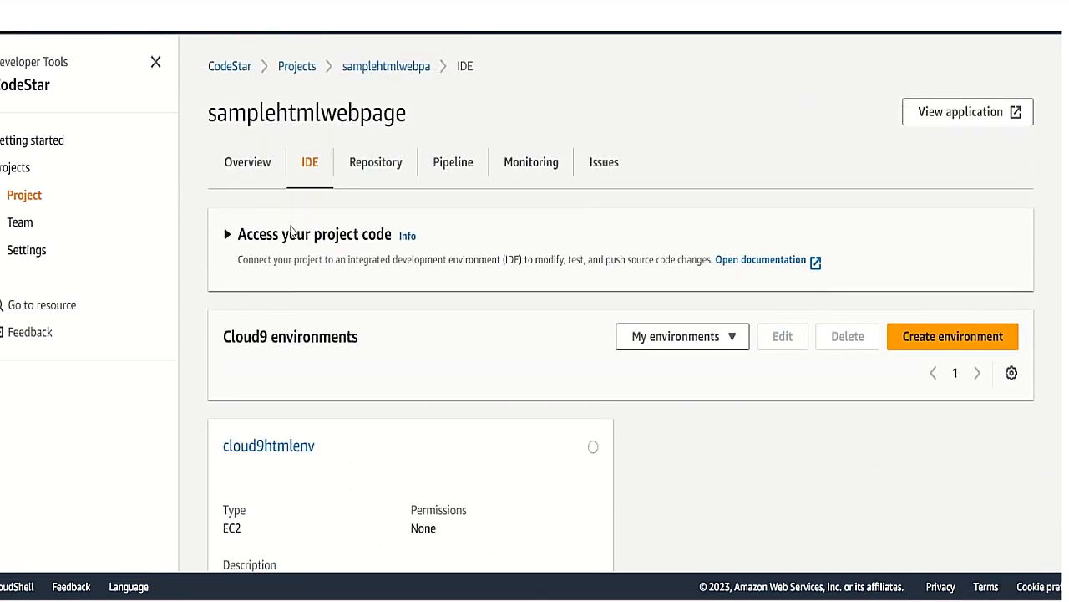
Examine the project repository's details, most recent commit and pull requests
{"action": "left_click", "coordinate": [371, 167]}
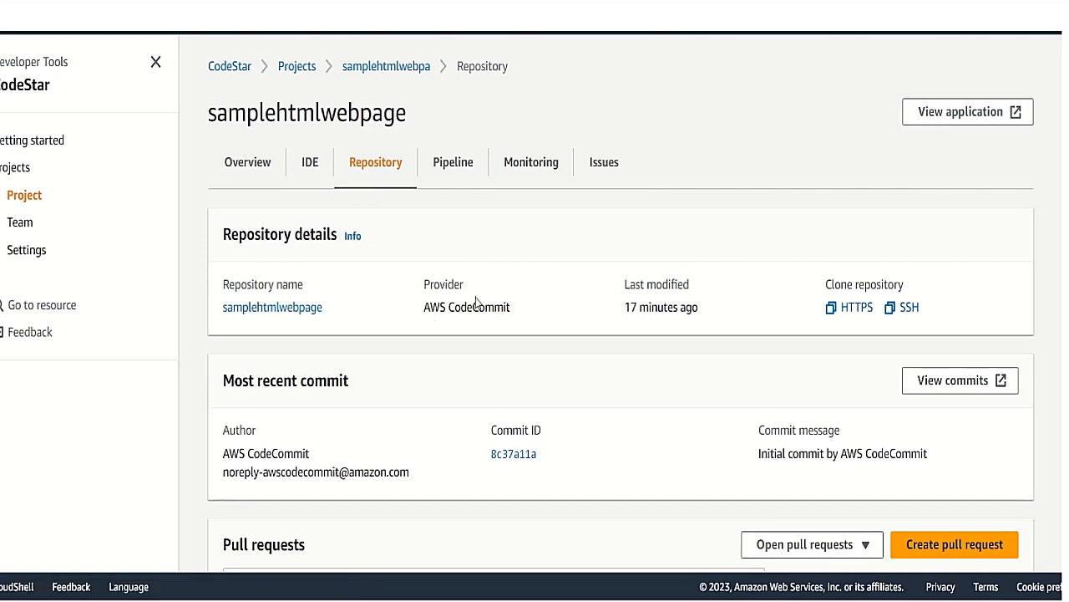
{"action": "scroll", "coordinate": [532, 351], "scroll_direction": "down", "scroll_amount": 2}
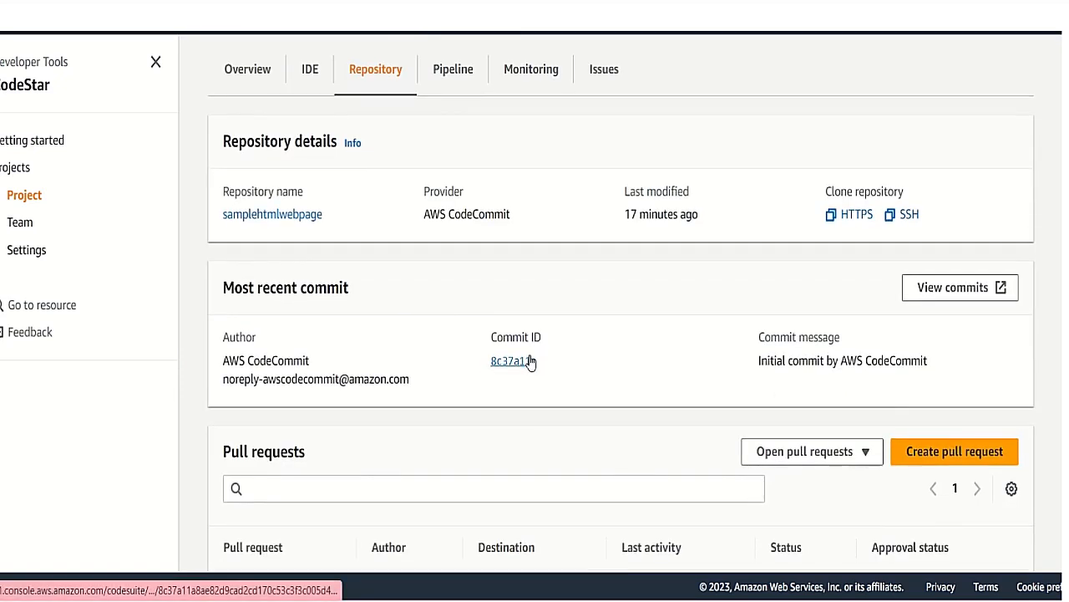
{"action": "scroll", "coordinate": [524, 351], "scroll_direction": "down", "scroll_amount": 2}
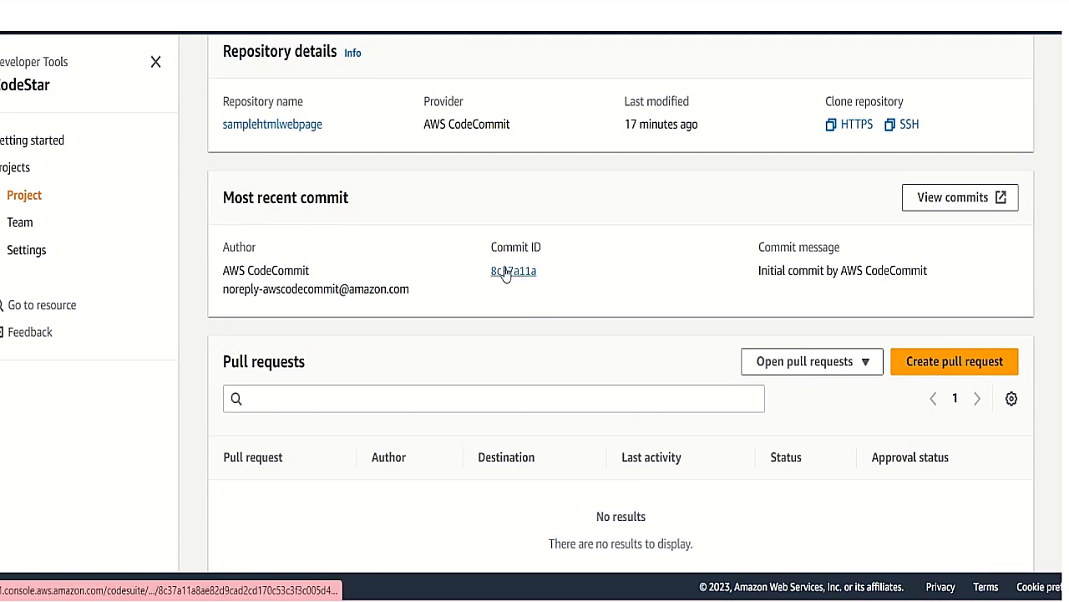
Open the initial commit from the repository's commit list, examine its details and added files, and return to the project's repository page
{"action": "left_click", "coordinate": [944, 199]}
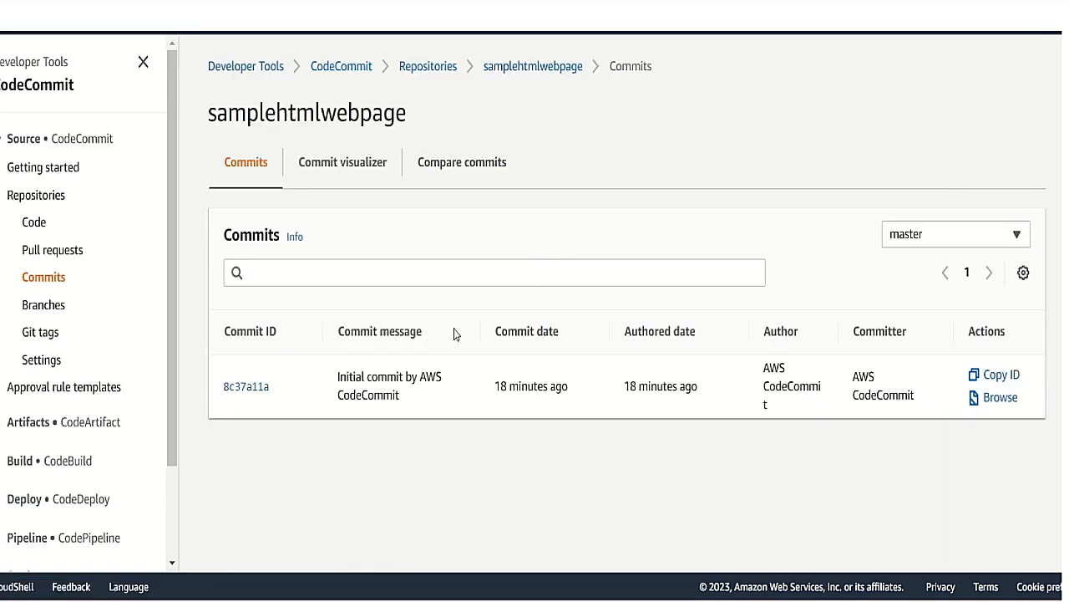
{"action": "left_click", "coordinate": [248, 393]}
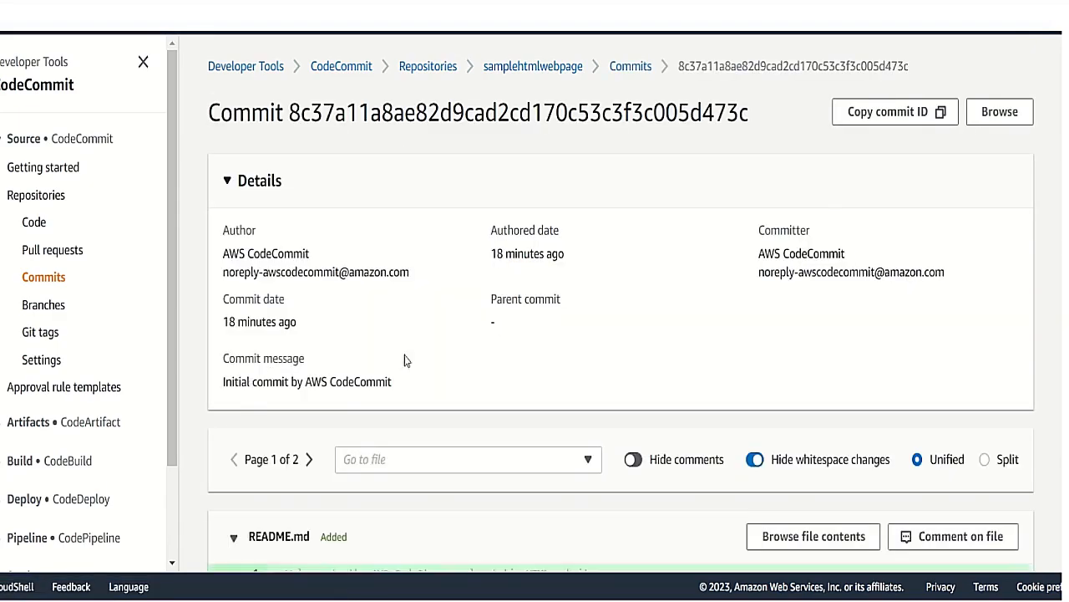
{"action": "scroll", "coordinate": [409, 356], "scroll_direction": "down", "scroll_amount": 2}
{"action": "scroll", "coordinate": [415, 354], "scroll_direction": "down", "scroll_amount": 15}
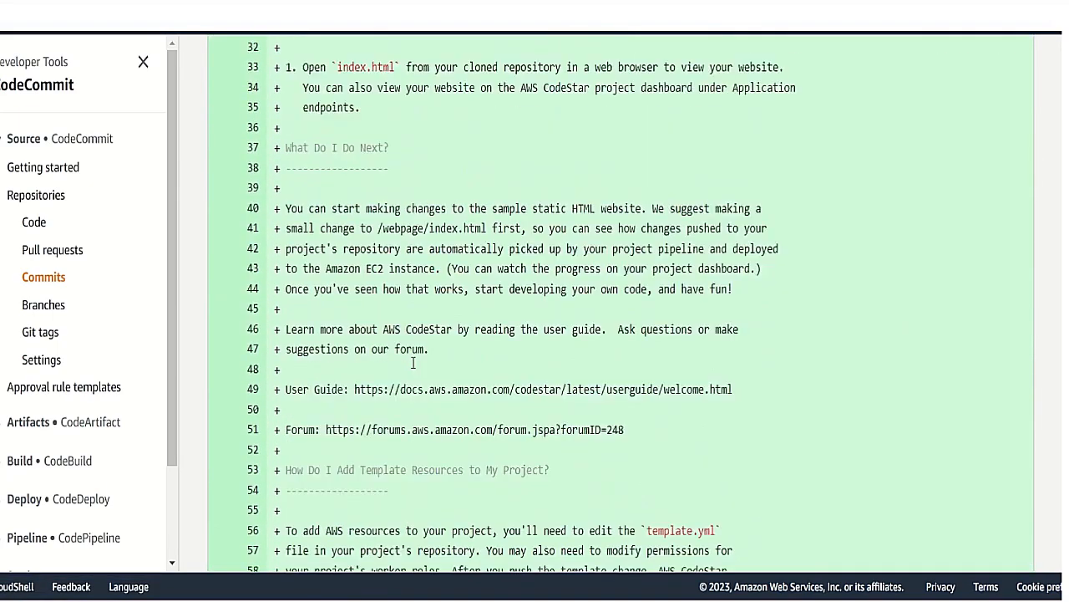
{"action": "scroll", "coordinate": [413, 361], "scroll_direction": "down", "scroll_amount": 10}
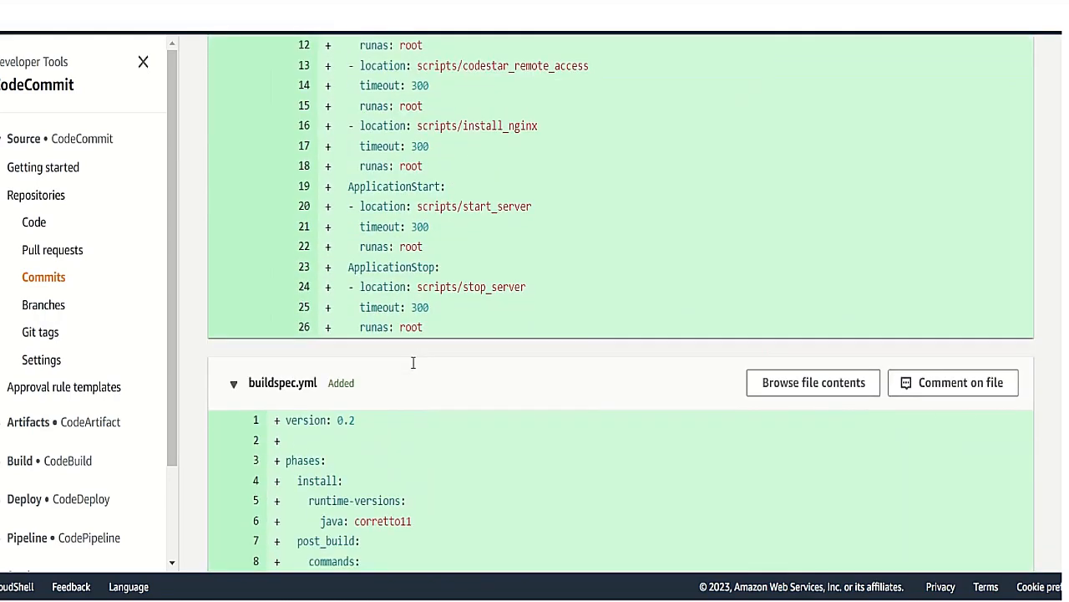
{"action": "scroll", "coordinate": [413, 369], "scroll_direction": "up", "scroll_amount": 3}
{"action": "scroll", "coordinate": [412, 369], "scroll_direction": "up", "scroll_amount": 12}
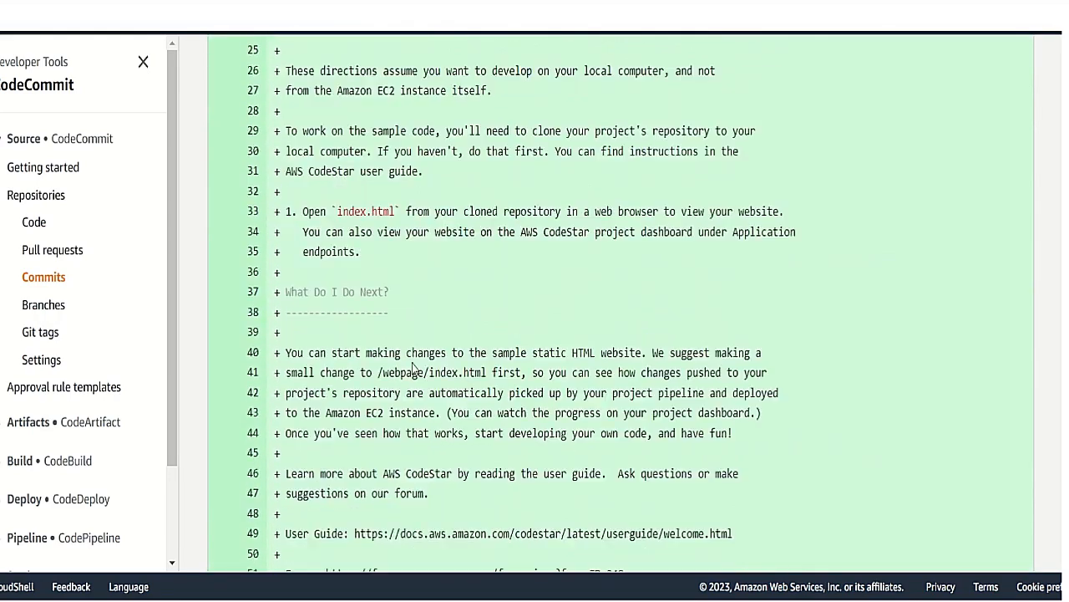
{"action": "scroll", "coordinate": [412, 363], "scroll_direction": "up", "scroll_amount": 10}
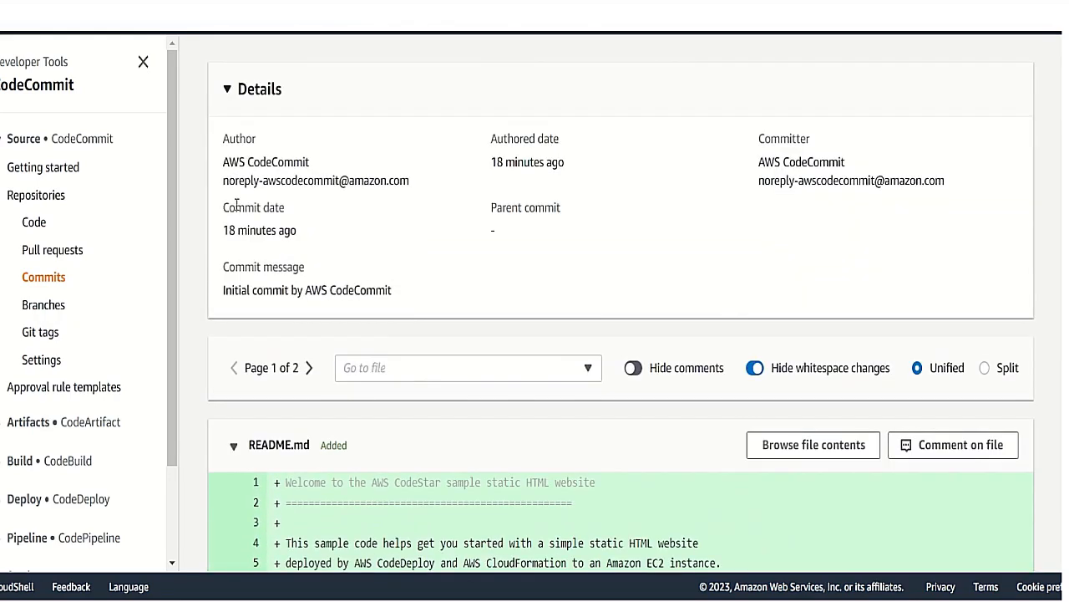
{"action": "scroll", "coordinate": [293, 344], "scroll_direction": "down", "scroll_amount": 3}
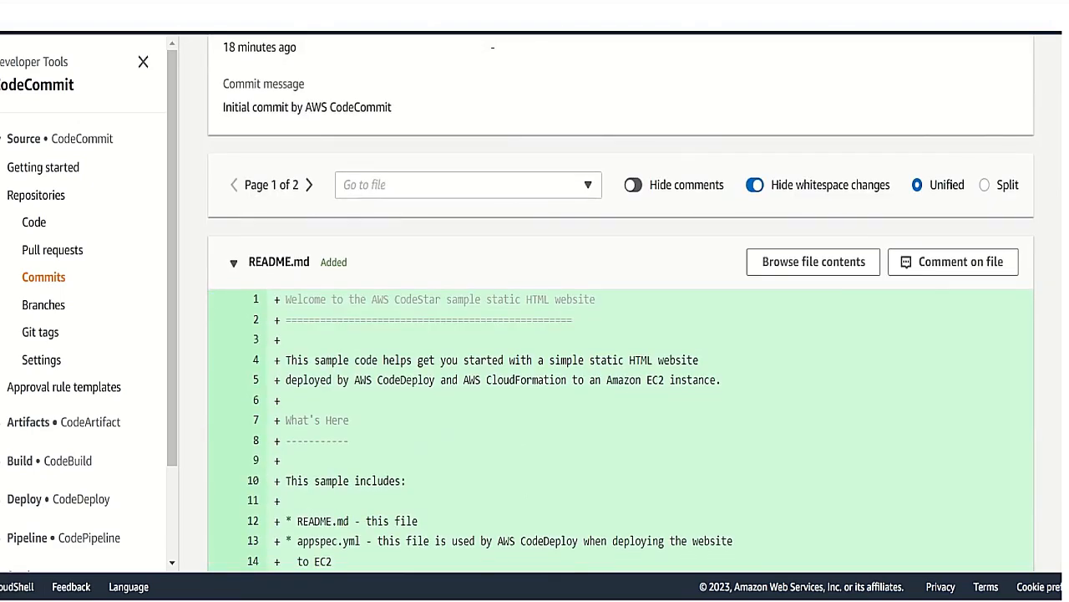
{"action": "key", "text": "alt+Left"}
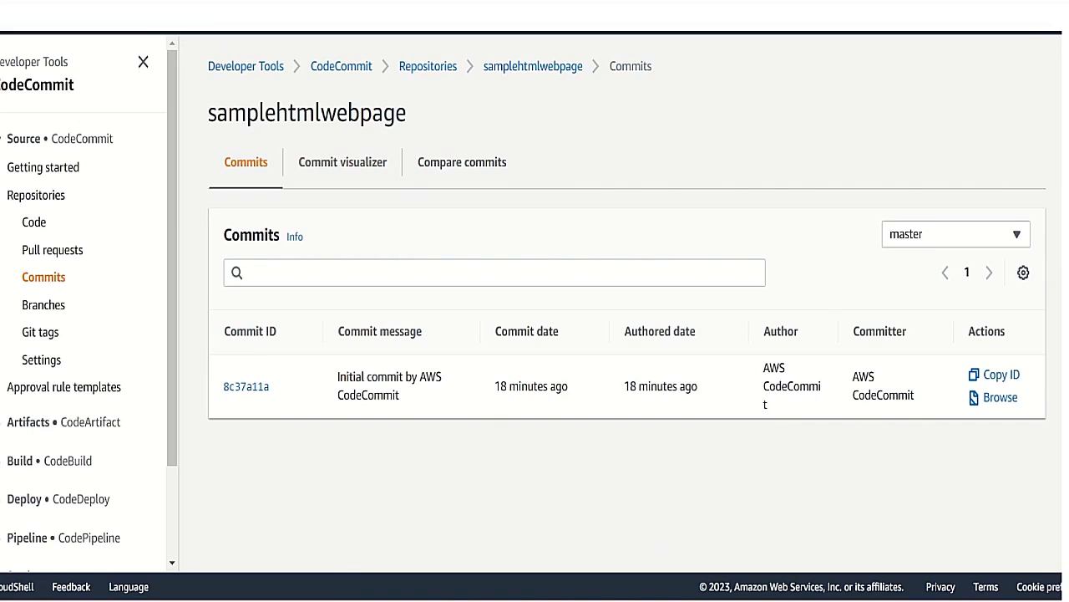
{"action": "key", "text": "alt+Left"}
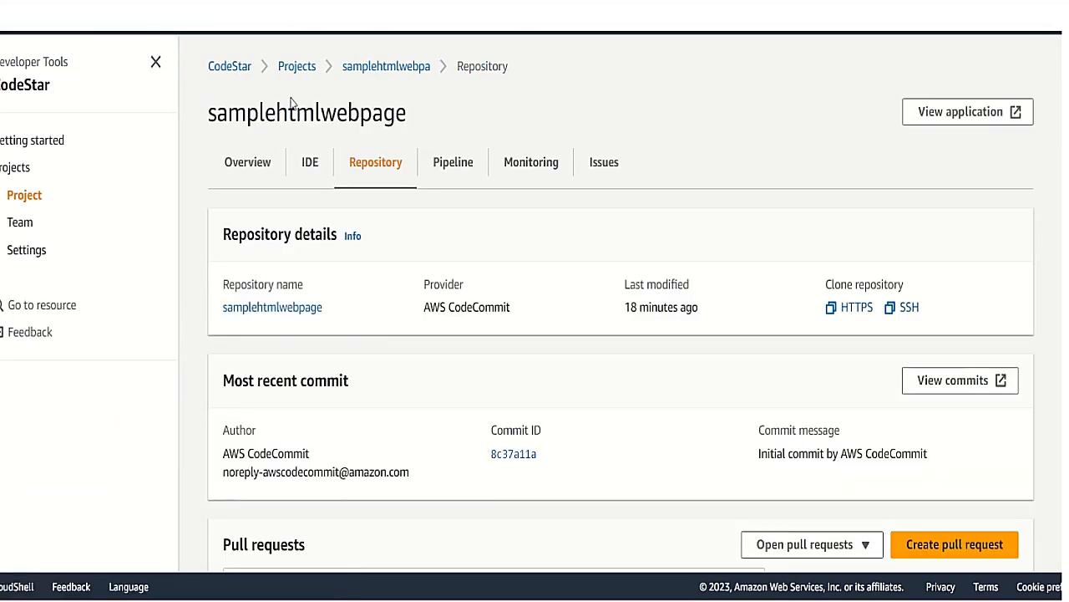
Examine the project's pipeline details and its Source and Build stages
{"action": "left_click", "coordinate": [466, 165]}
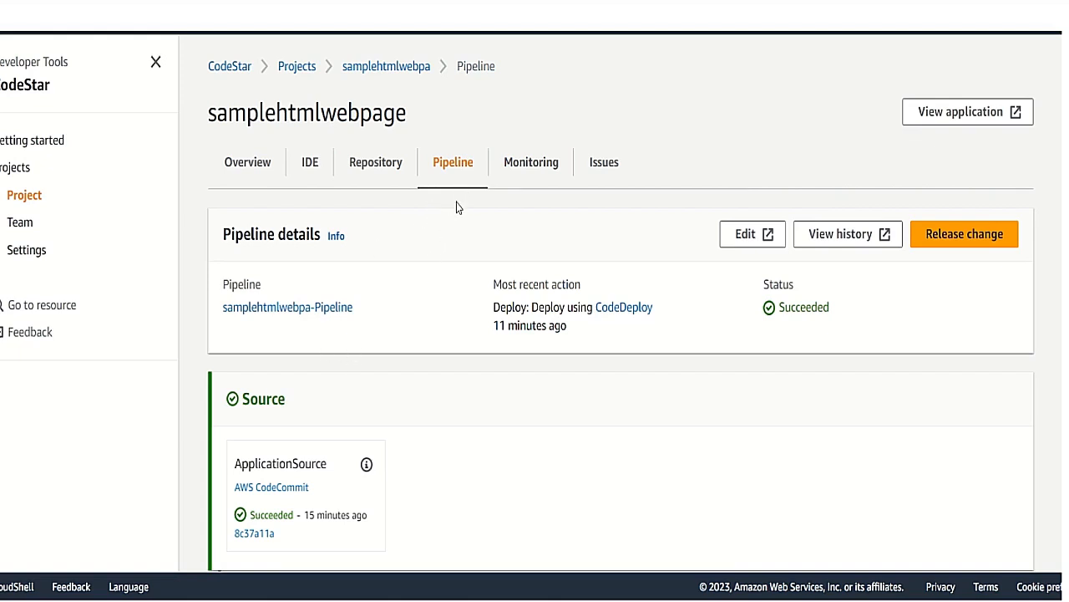
{"action": "scroll", "coordinate": [368, 363], "scroll_direction": "down", "scroll_amount": 10}
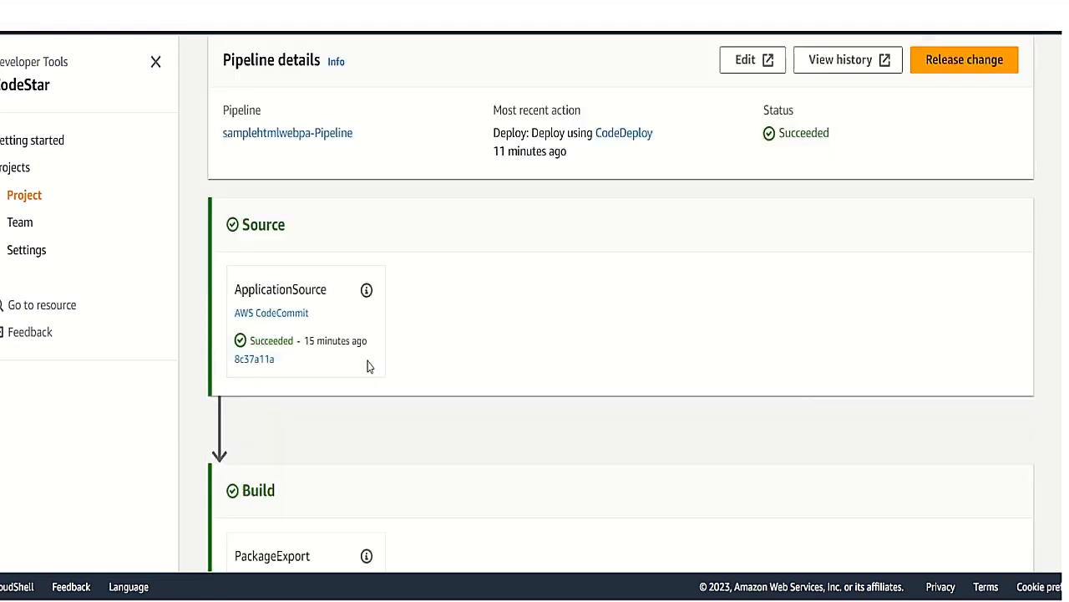
{"action": "scroll", "coordinate": [363, 376], "scroll_direction": "up", "scroll_amount": 10}
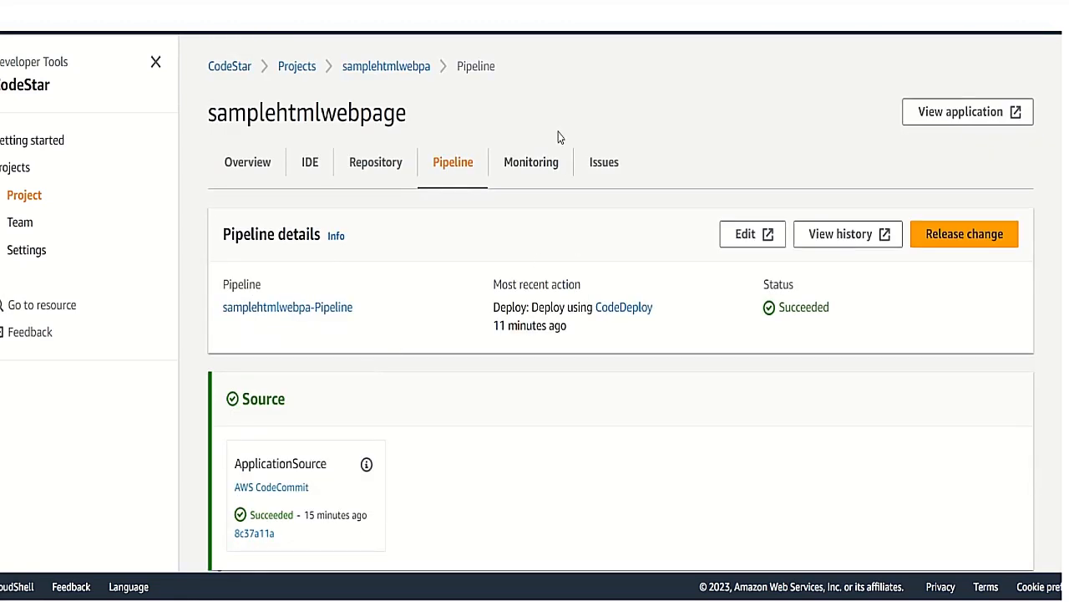
Examine the project's Amazon EC2 metrics, including the CPUUtilization and NetworkIn charts
{"action": "left_click", "coordinate": [543, 165]}
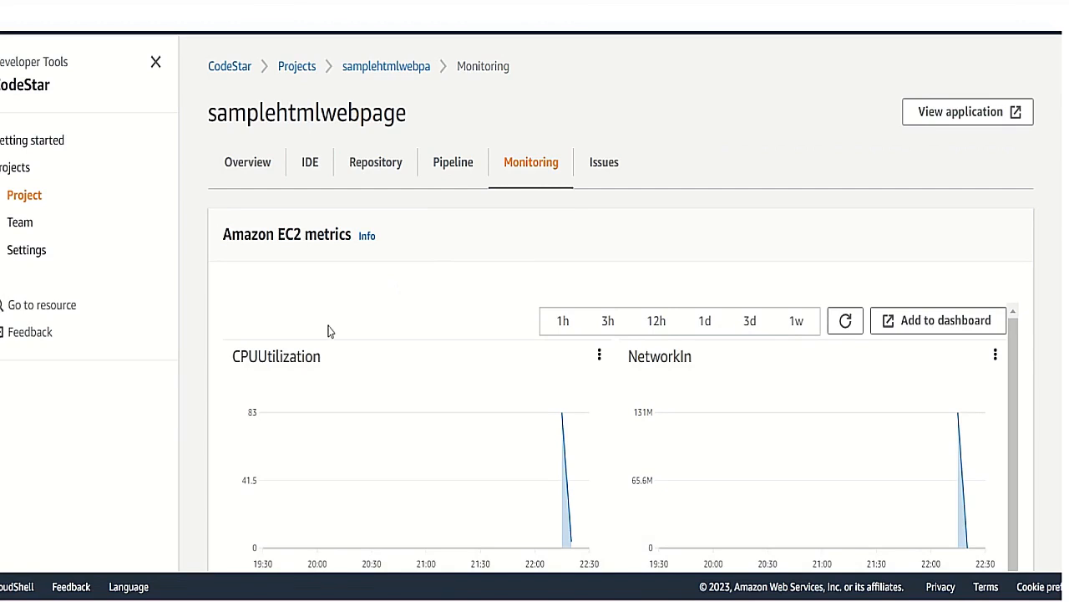
{"action": "scroll", "coordinate": [328, 332], "scroll_direction": "down", "scroll_amount": 1}
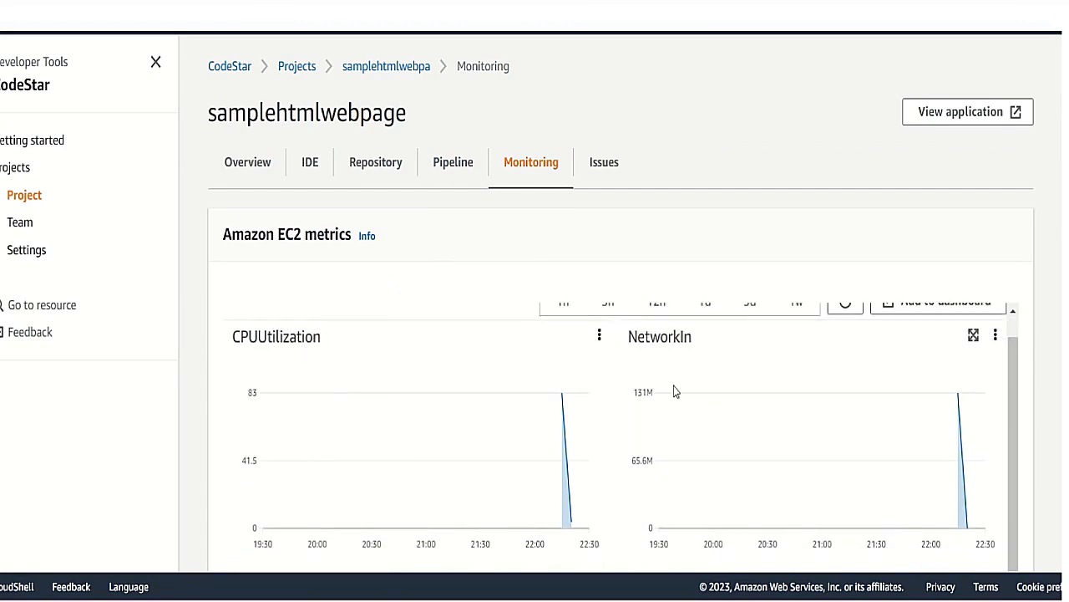
{"action": "scroll", "coordinate": [666, 377], "scroll_direction": "down", "scroll_amount": 2}
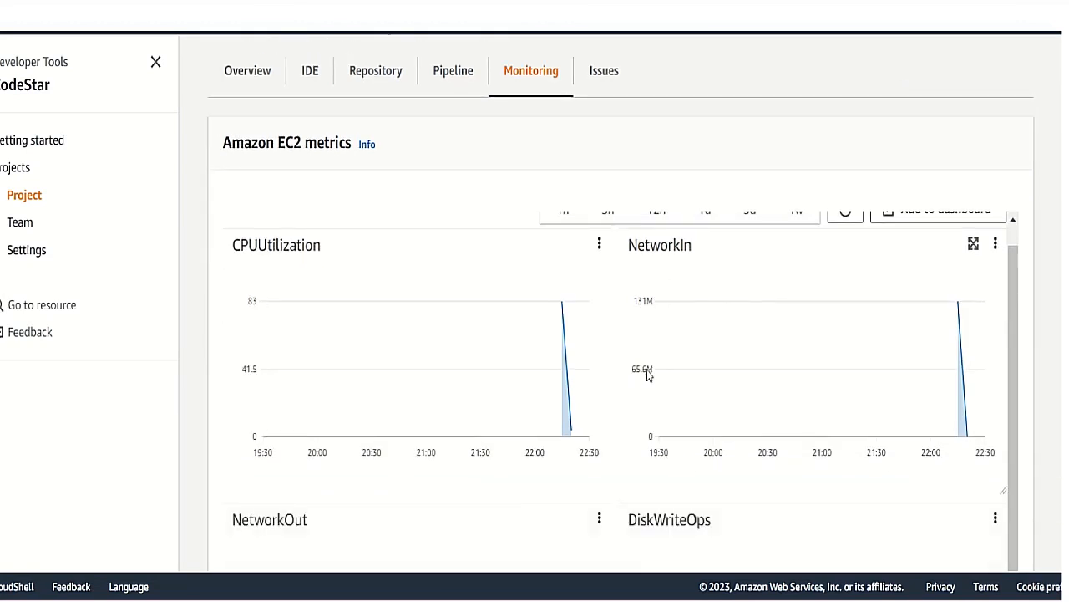
Examine the remaining Amazon EC2 metrics charts, including NetworkOut and DiskWriteOps, alongside the CPUUtilization chart
{"action": "scroll", "coordinate": [499, 384], "scroll_direction": "down", "scroll_amount": 2}
{"action": "scroll", "coordinate": [499, 384], "scroll_direction": "up", "scroll_amount": 3}
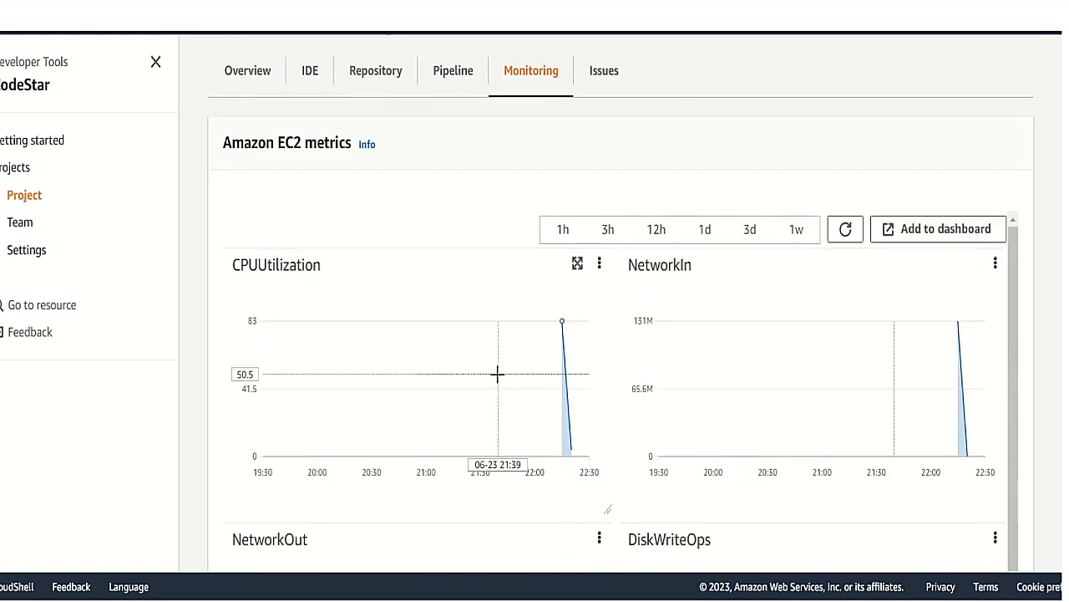
{"action": "mouse_move", "coordinate": [496, 372]}
{"action": "scroll", "coordinate": [493, 380], "scroll_direction": "up", "scroll_amount": 2}
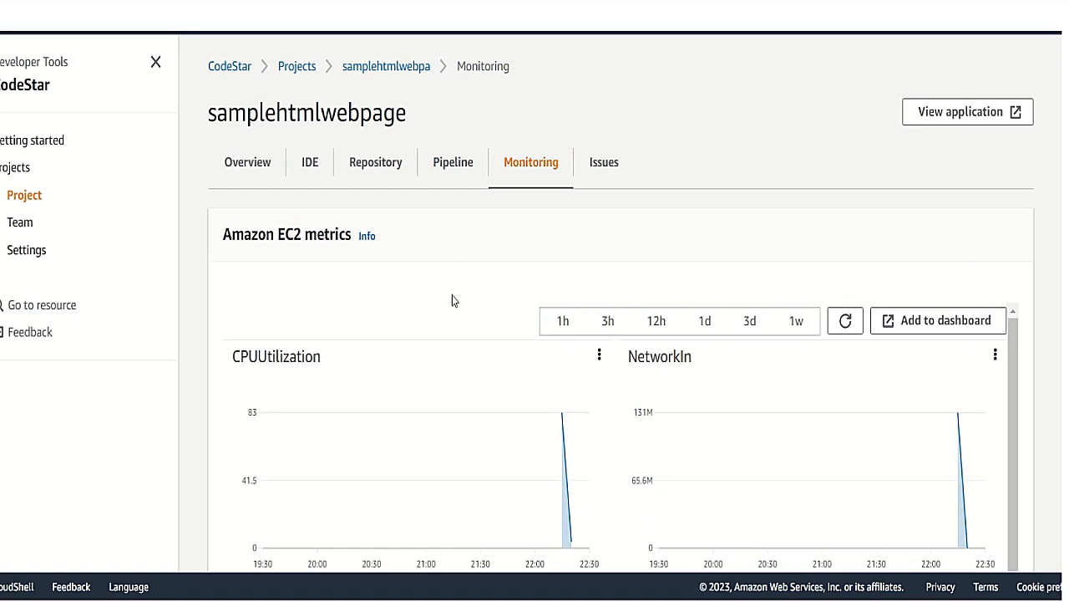
{"action": "scroll", "coordinate": [435, 359], "scroll_direction": "down", "scroll_amount": 1}
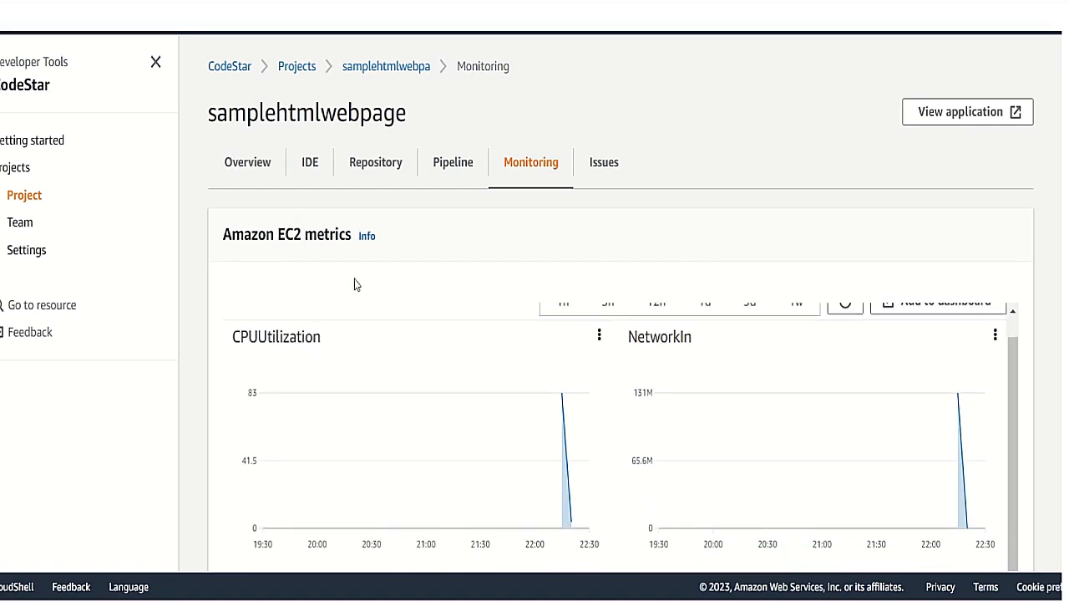
{"action": "scroll", "coordinate": [334, 275], "scroll_direction": "down", "scroll_amount": 7}
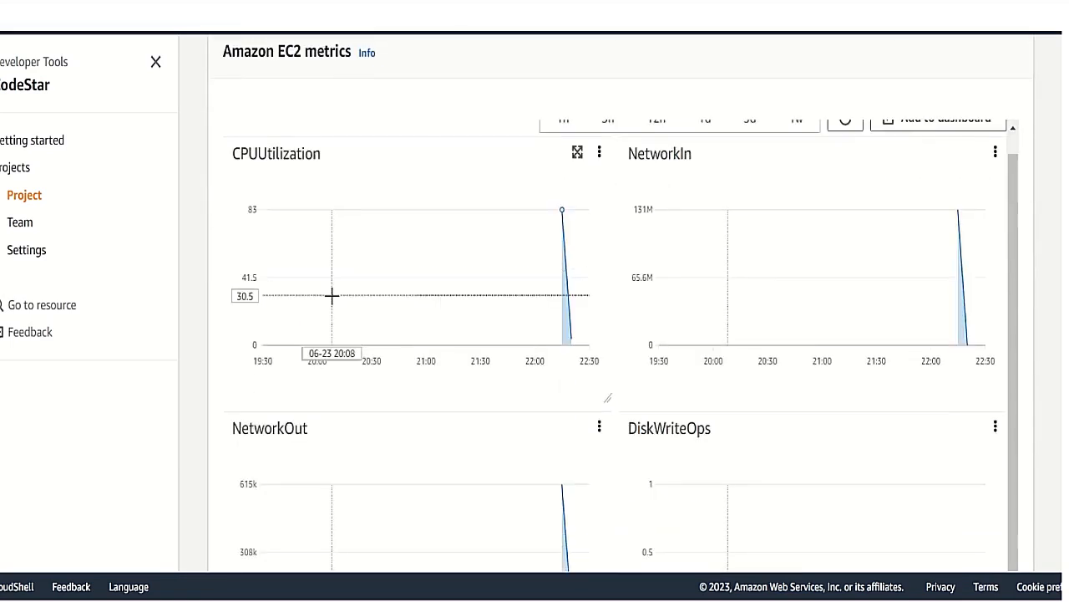
{"action": "scroll", "coordinate": [332, 301], "scroll_direction": "down", "scroll_amount": 2}
{"action": "scroll", "coordinate": [332, 298], "scroll_direction": "up", "scroll_amount": 8}
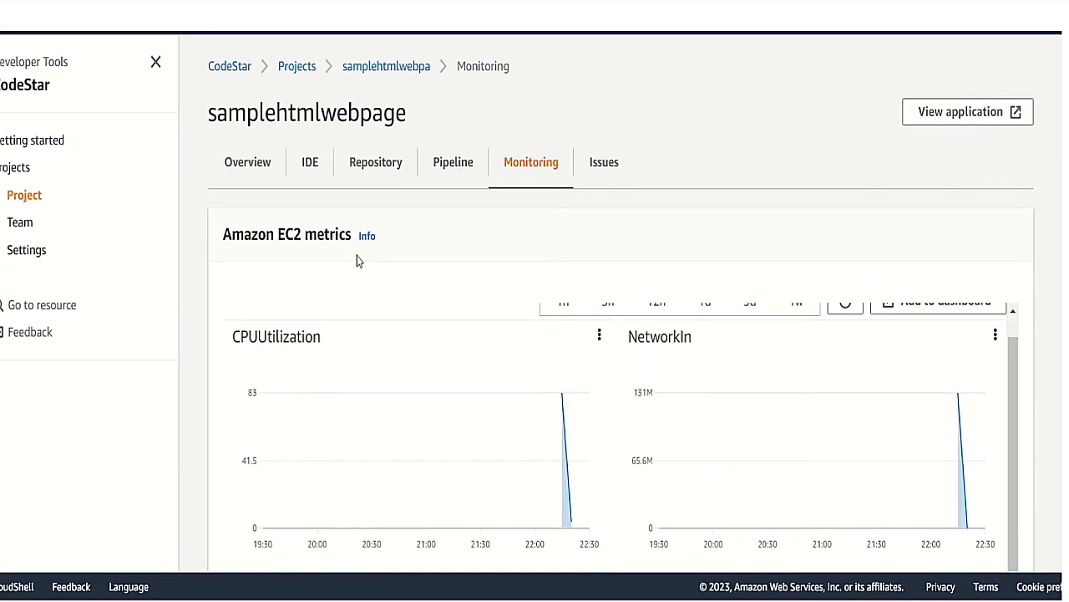
Examine the project's external issue tracking, open and discard the Jira account setup, and view the project's Team page
{"action": "left_click", "coordinate": [592, 167]}
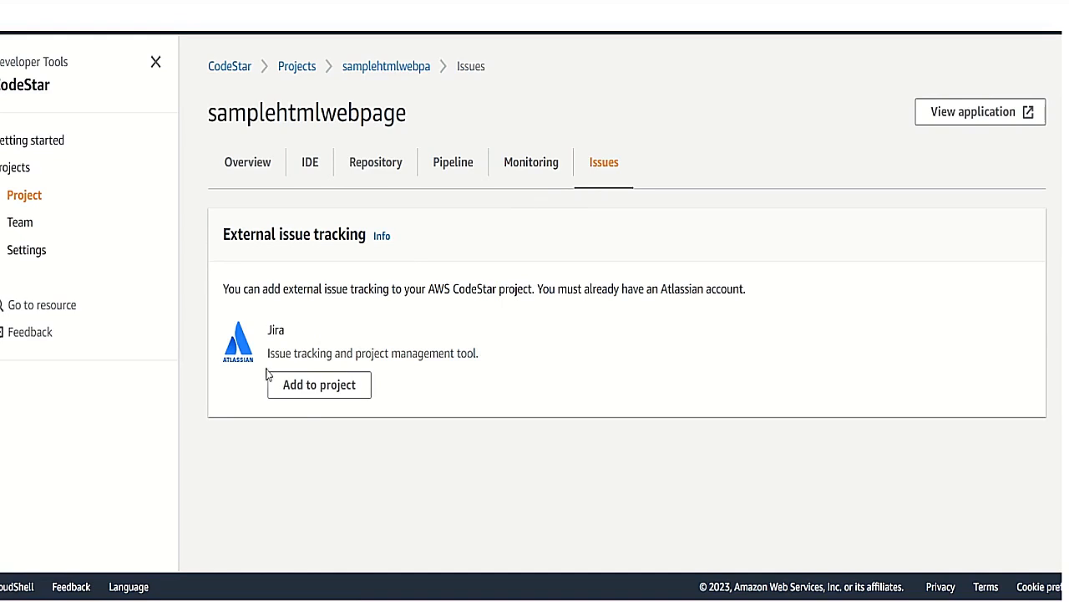
{"action": "left_click", "coordinate": [305, 389]}
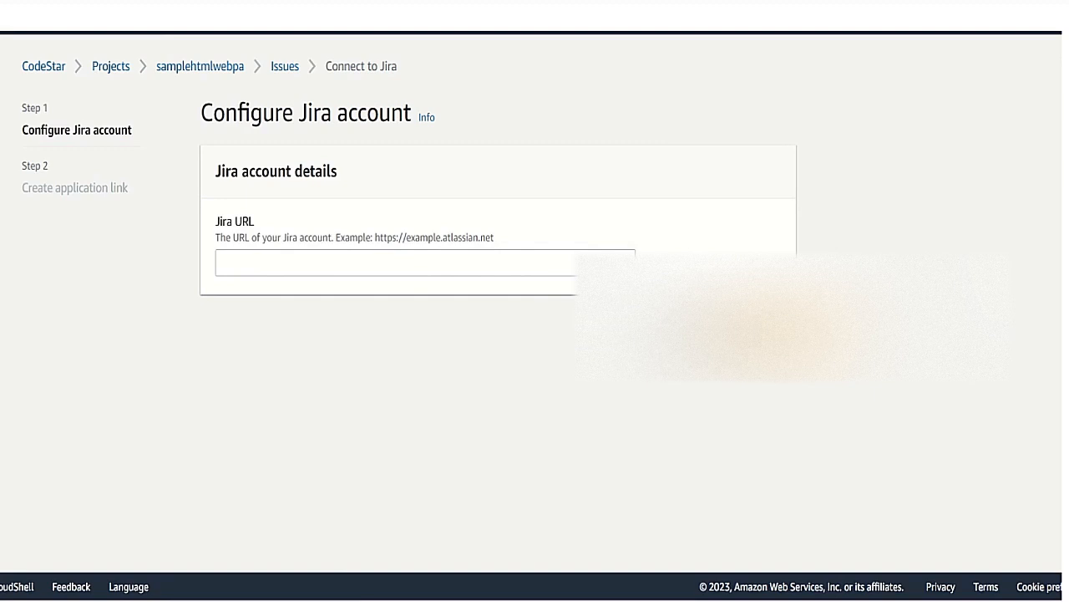
{"action": "left_click", "coordinate": [714, 324]}
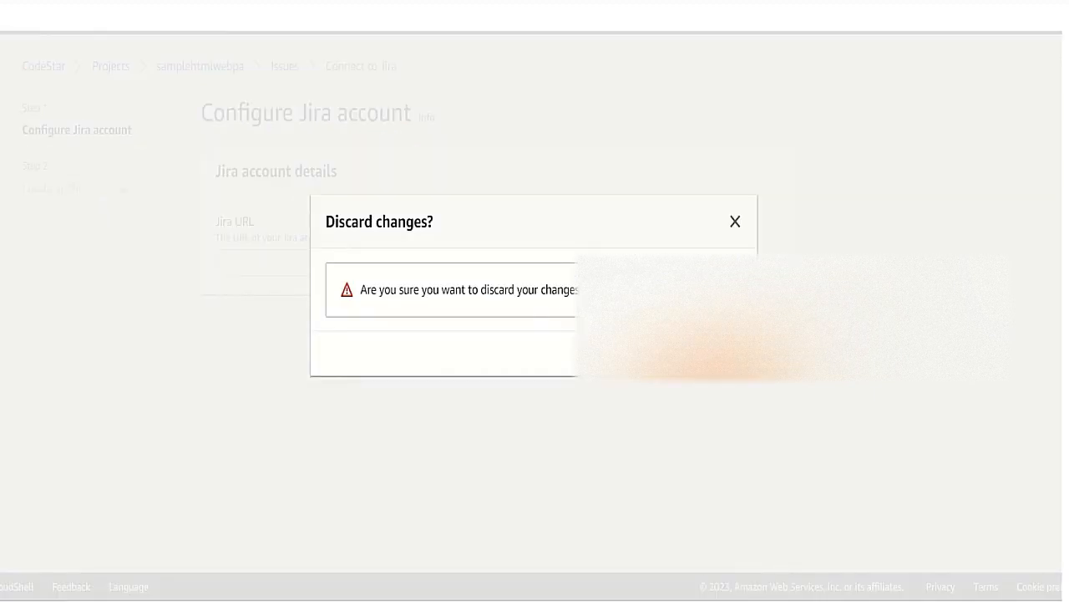
{"action": "left_click", "coordinate": [713, 354]}
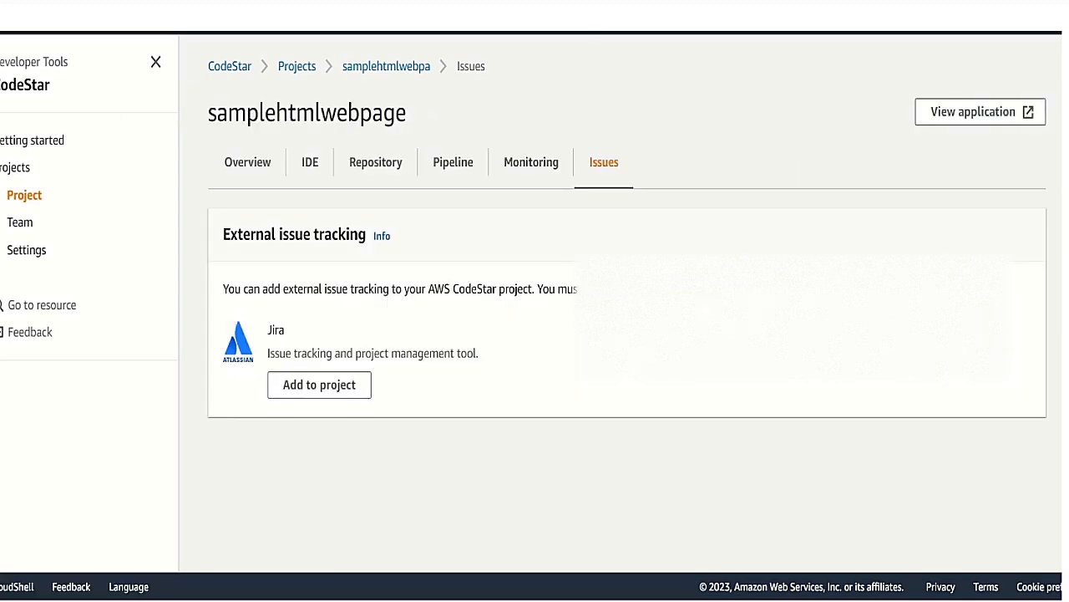
{"action": "left_click", "coordinate": [24, 223]}
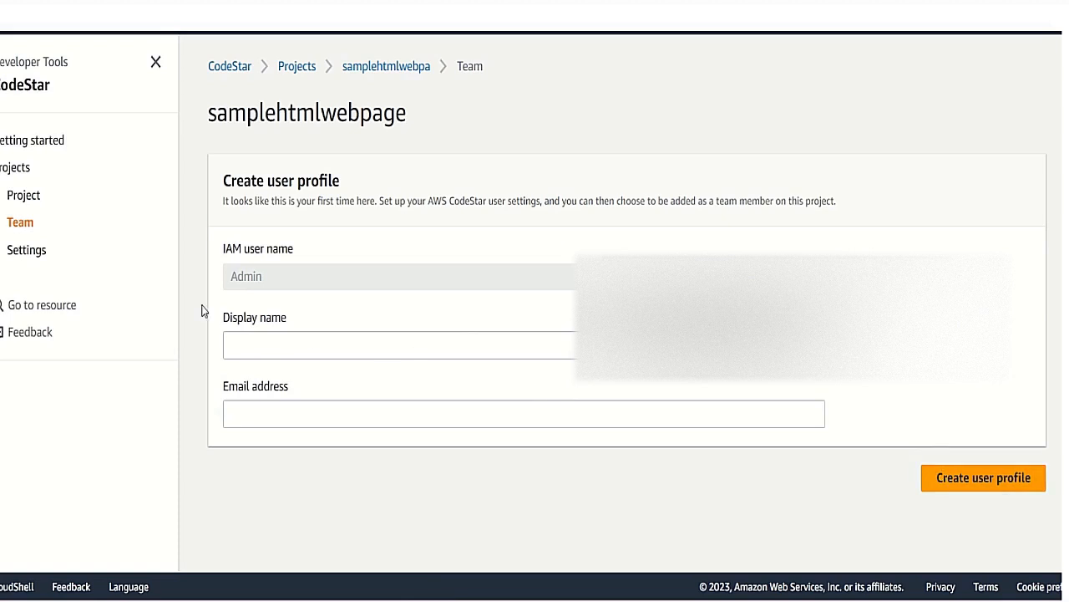
Delete the samplehtmlwebpage project from its settings together with its associated resources, confirming with "delete"
{"action": "left_click", "coordinate": [11, 253]}
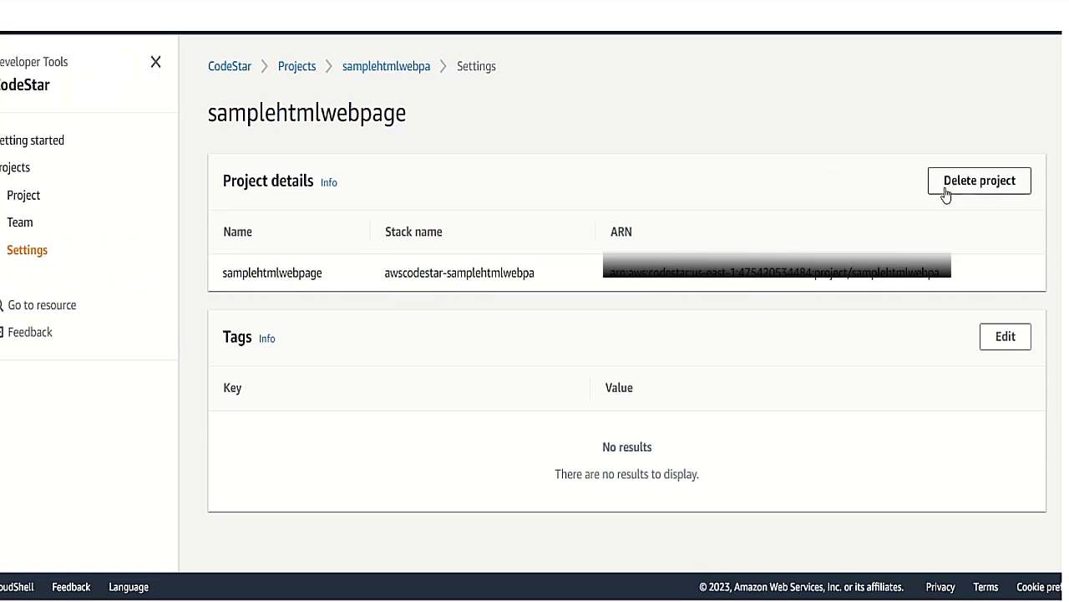
{"action": "left_click", "coordinate": [946, 194]}
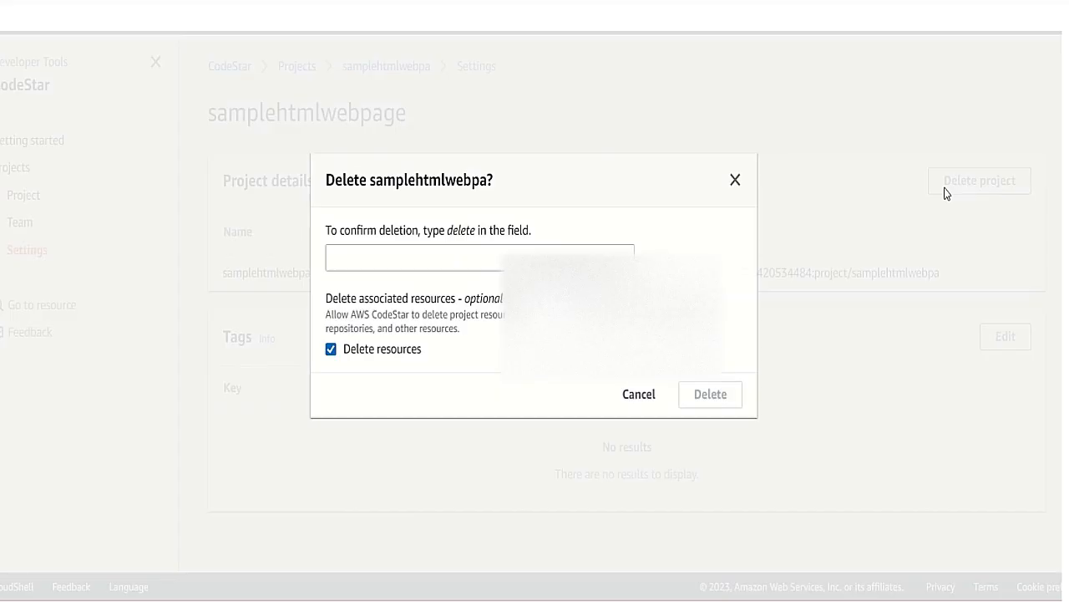
{"action": "left_click", "coordinate": [437, 257]}
{"action": "type", "text": "delete"}
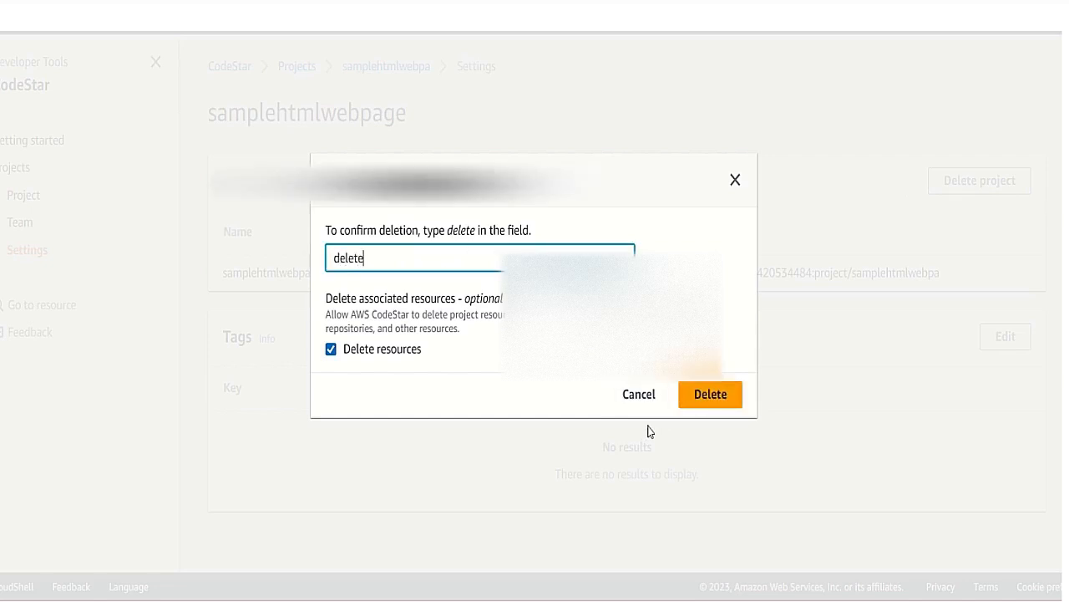
{"action": "left_click", "coordinate": [699, 394]}
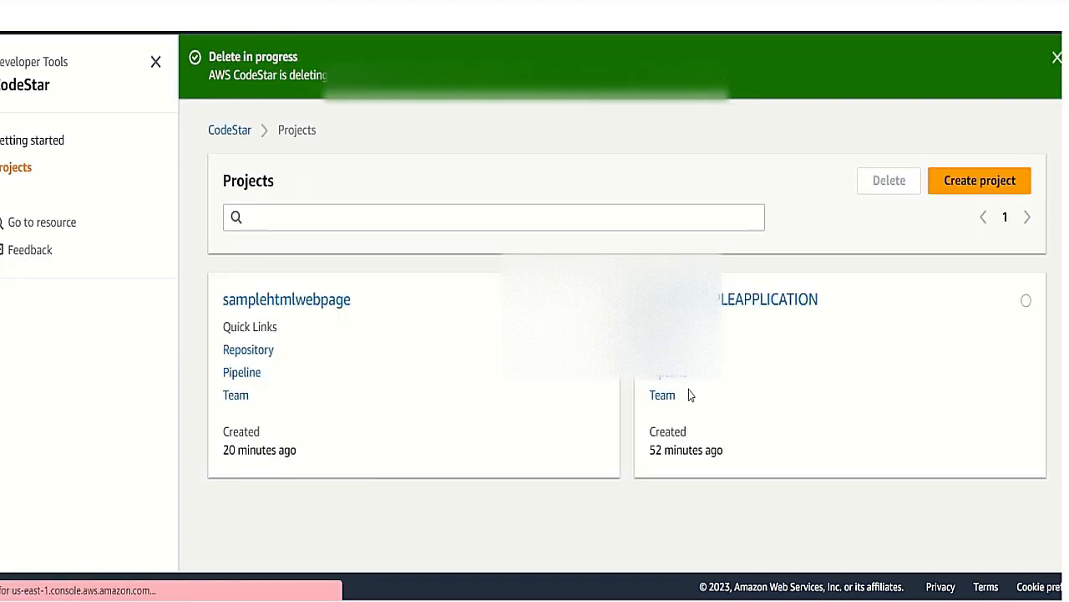